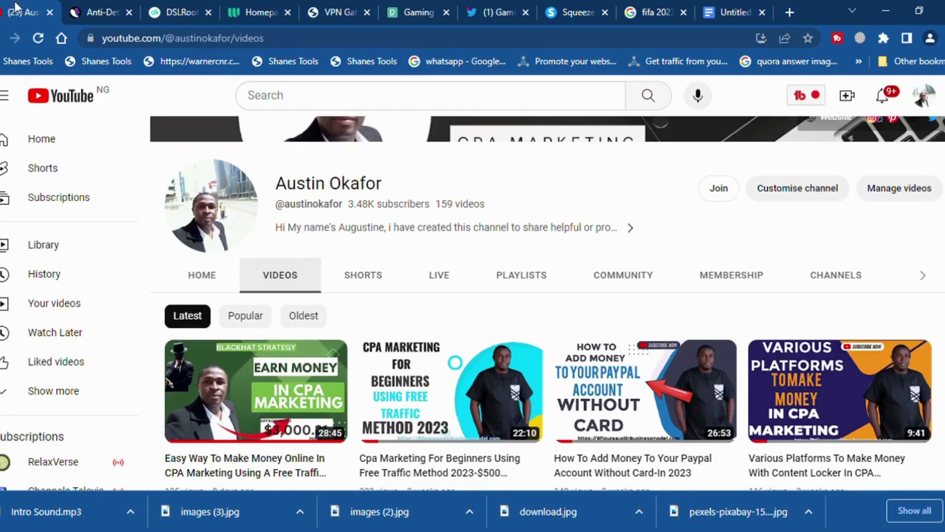
From the Incogniton homepage, go to the pricing page for the free 10-browser-profile trial
{"action": "left_click", "coordinate": [93, 13]}
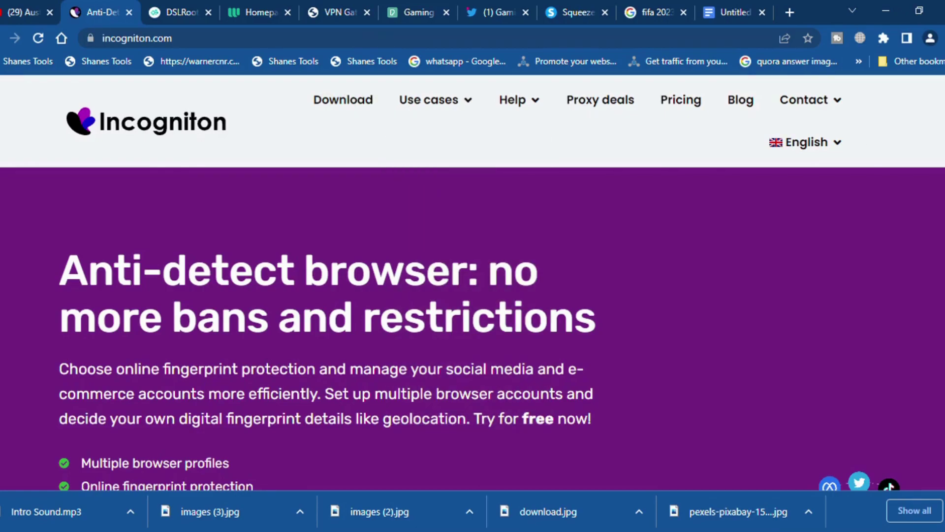
{"action": "scroll", "coordinate": [473, 284], "scroll_direction": "down", "scroll_amount": 8}
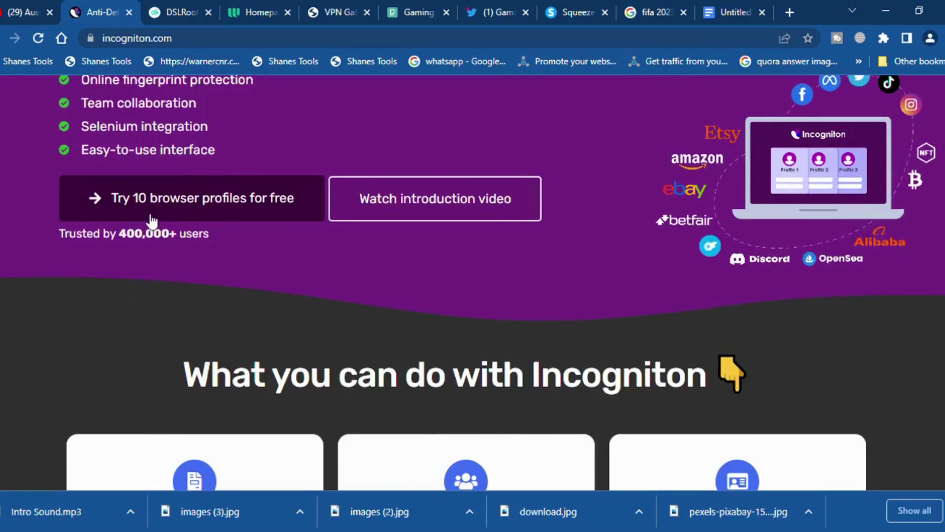
{"action": "left_click", "coordinate": [182, 211]}
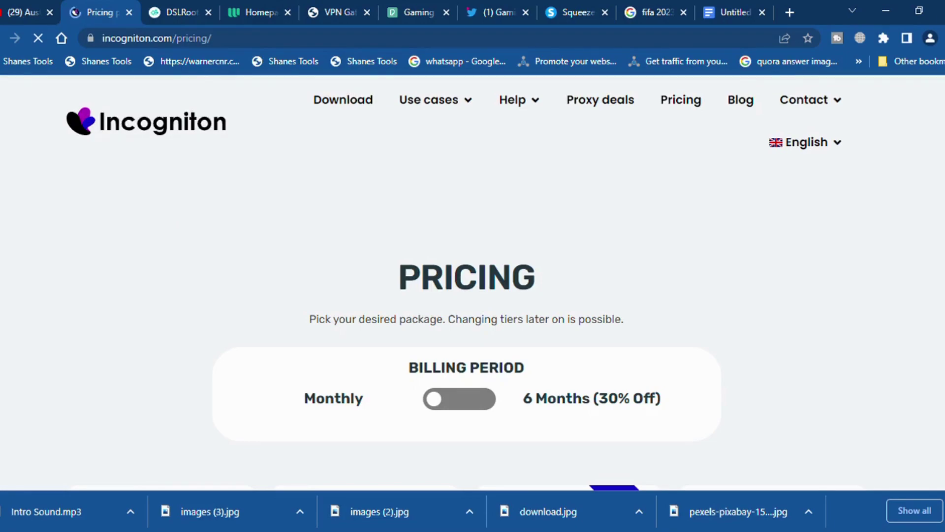
Review the Starter (free), Entrepreneur $29.99, Professional $79.99 and Multinational $149.99 plans, then return to top
{"action": "scroll", "coordinate": [473, 295], "scroll_direction": "down", "scroll_amount": 2}
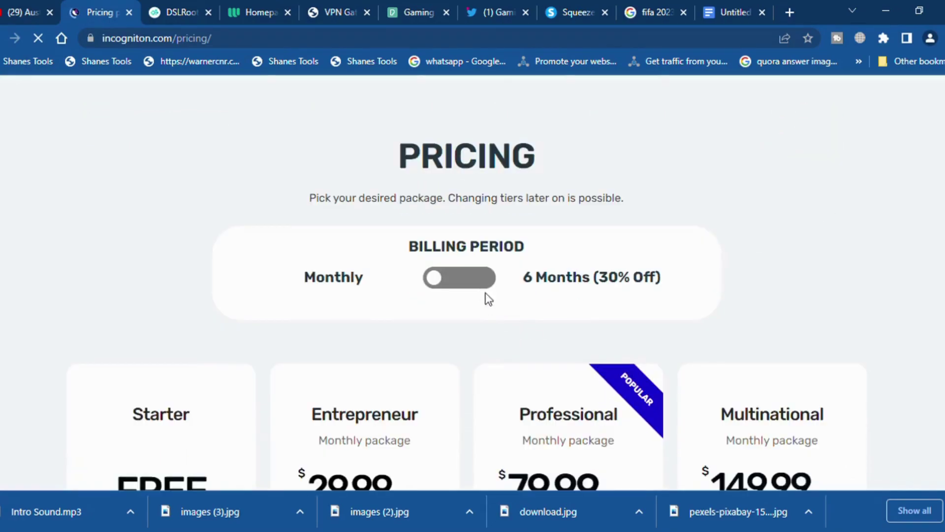
{"action": "scroll", "coordinate": [411, 315], "scroll_direction": "down", "scroll_amount": 3}
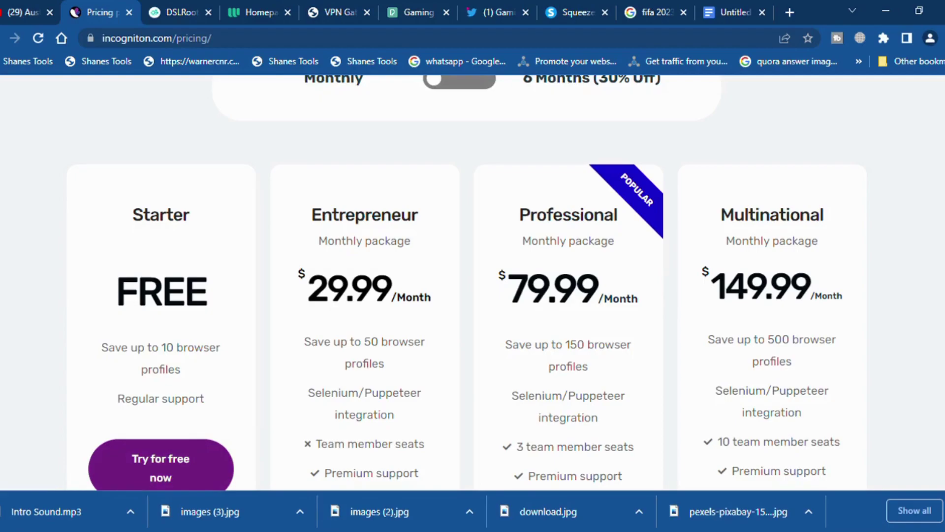
{"action": "scroll", "coordinate": [611, 229], "scroll_direction": "up", "scroll_amount": 2}
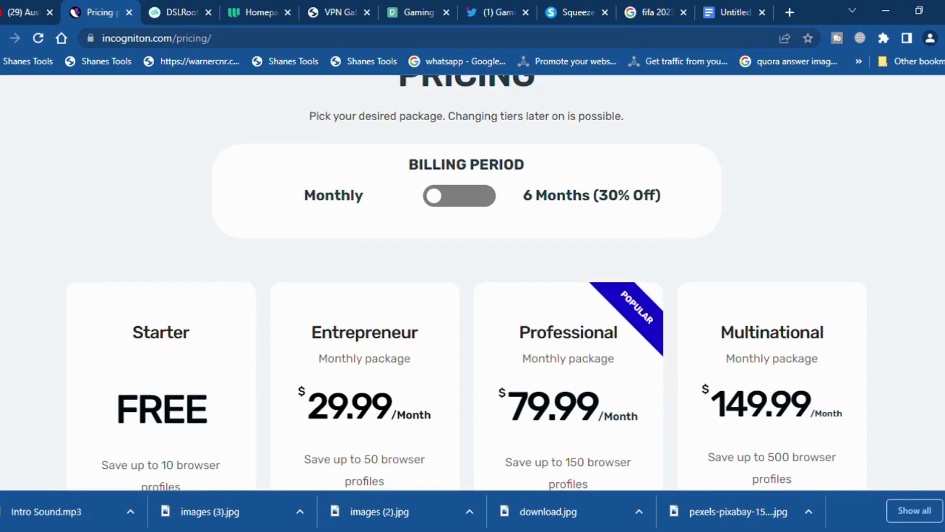
{"action": "scroll", "coordinate": [467, 283], "scroll_direction": "down", "scroll_amount": 4}
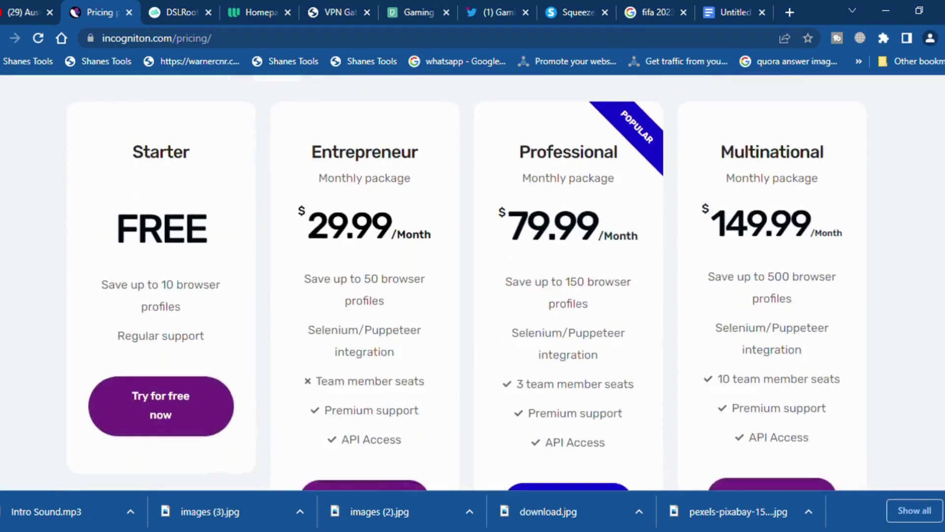
{"action": "scroll", "coordinate": [467, 283], "scroll_direction": "down", "scroll_amount": 3}
{"action": "scroll", "coordinate": [466, 283], "scroll_direction": "up", "scroll_amount": 3}
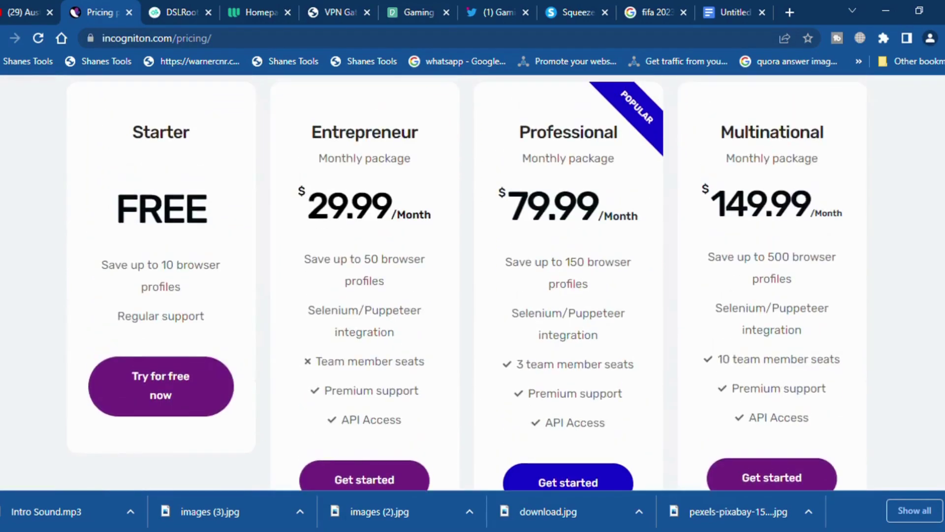
{"action": "scroll", "coordinate": [467, 283], "scroll_direction": "up", "scroll_amount": 8}
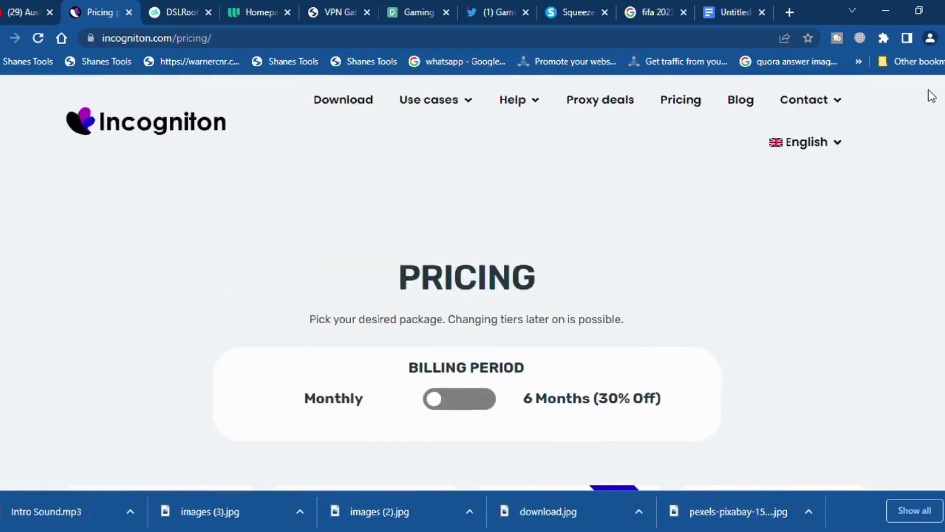
Look over the Windows and Mac downloads, then add the free Starter plan to the cart
{"action": "left_click", "coordinate": [336, 109]}
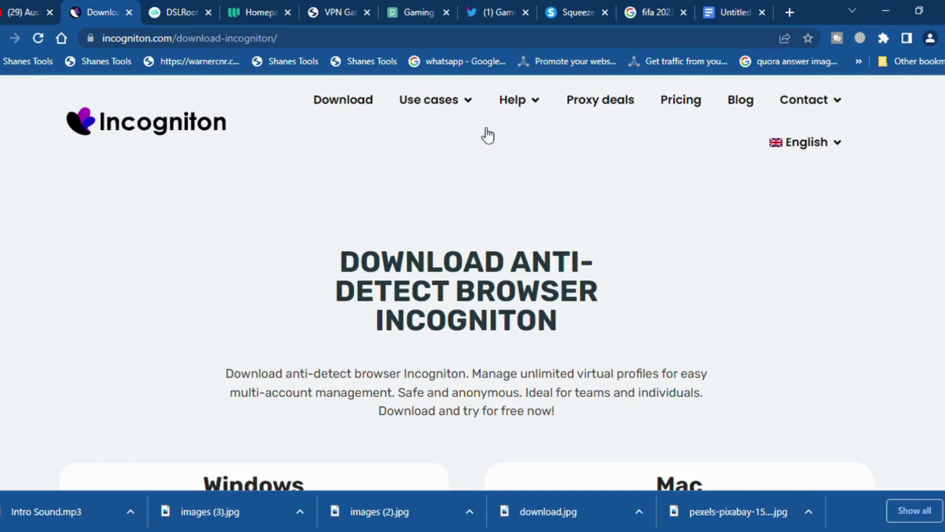
{"action": "scroll", "coordinate": [348, 344], "scroll_direction": "down", "scroll_amount": 4}
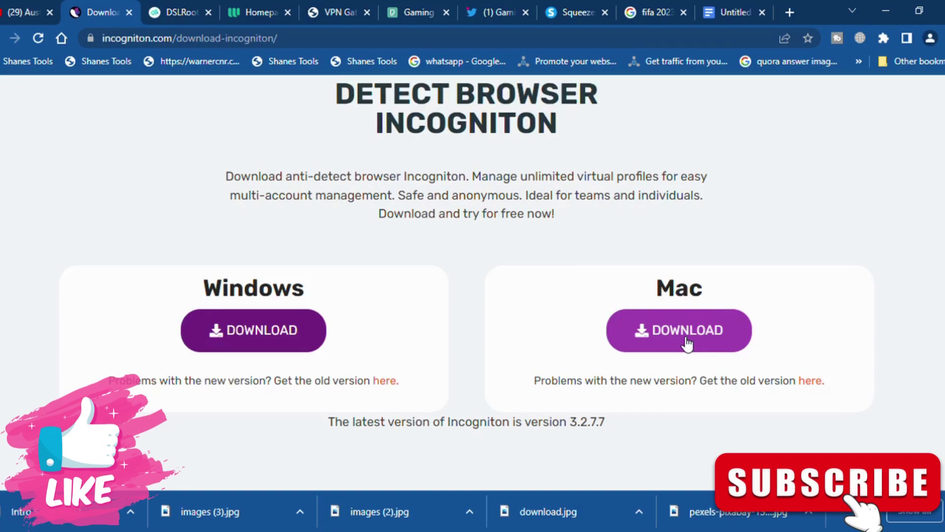
{"action": "scroll", "coordinate": [467, 275], "scroll_direction": "down", "scroll_amount": 6}
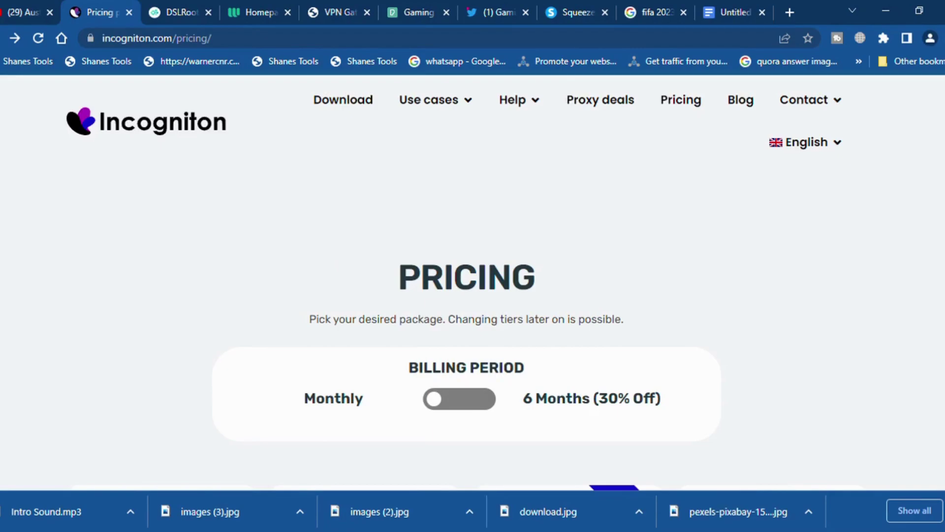
{"action": "scroll", "coordinate": [467, 284], "scroll_direction": "down", "scroll_amount": 9}
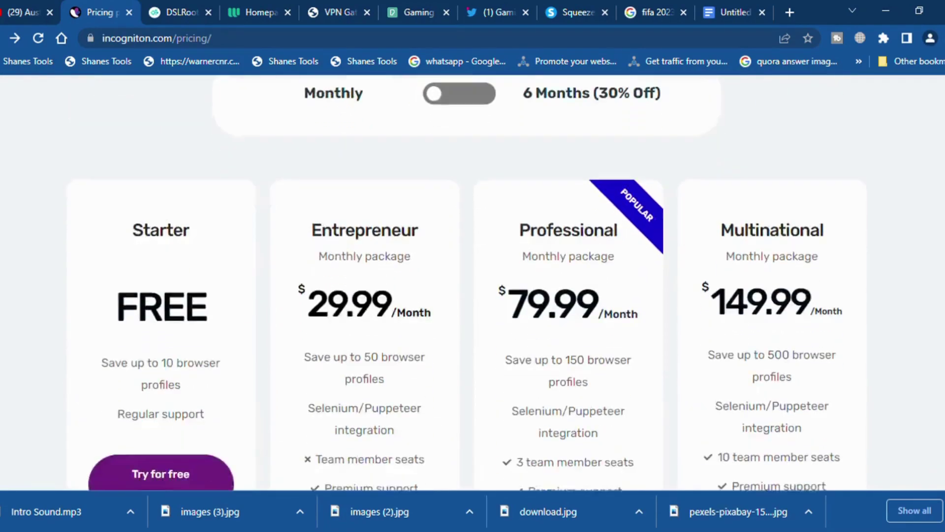
{"action": "scroll", "coordinate": [466, 283], "scroll_direction": "up", "scroll_amount": 2}
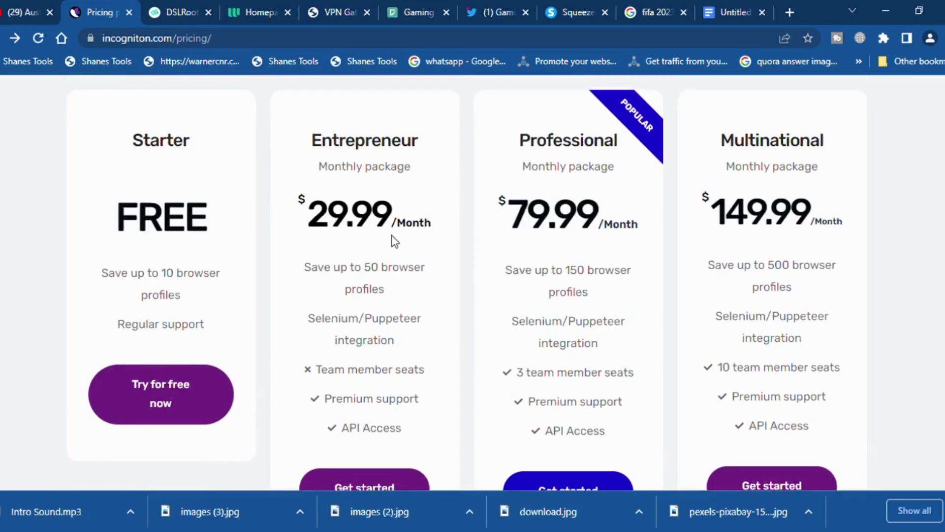
{"action": "left_click", "coordinate": [145, 402]}
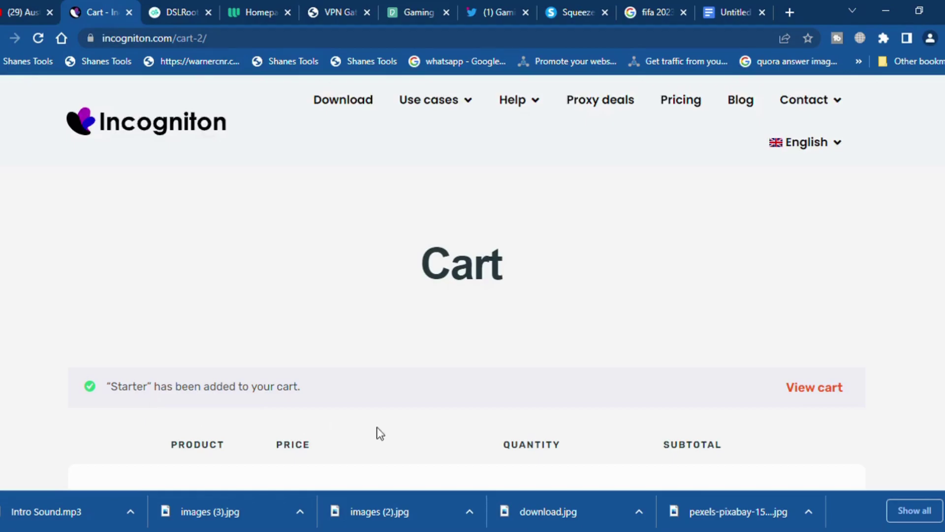
Check the cart: Starter at $0.00 every 6 months, cart total $0.00
{"action": "scroll", "coordinate": [473, 280], "scroll_direction": "down", "scroll_amount": 5}
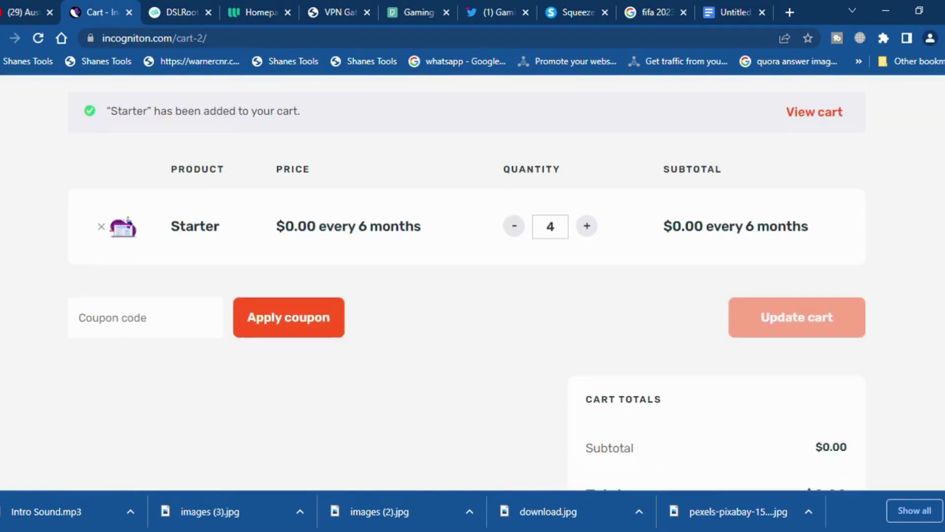
{"action": "scroll", "coordinate": [469, 280], "scroll_direction": "down", "scroll_amount": 1}
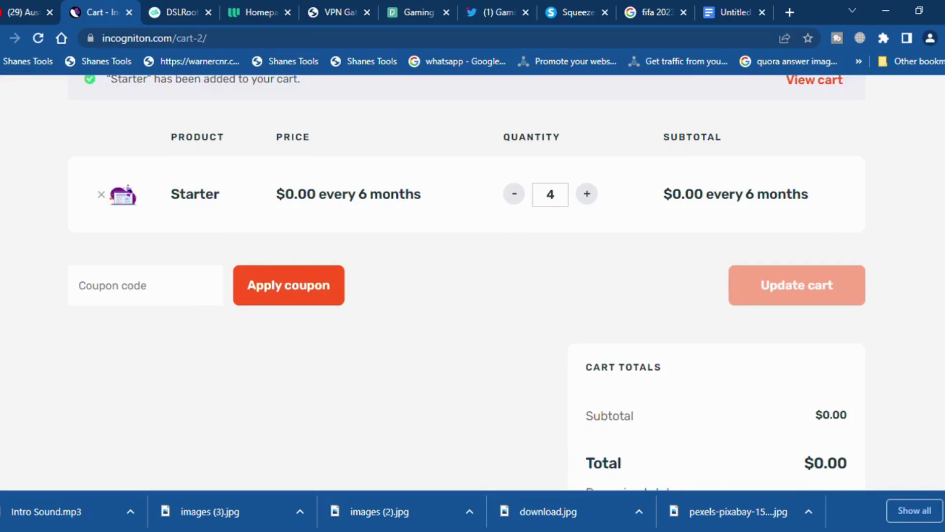
{"action": "scroll", "coordinate": [473, 281], "scroll_direction": "down", "scroll_amount": 5}
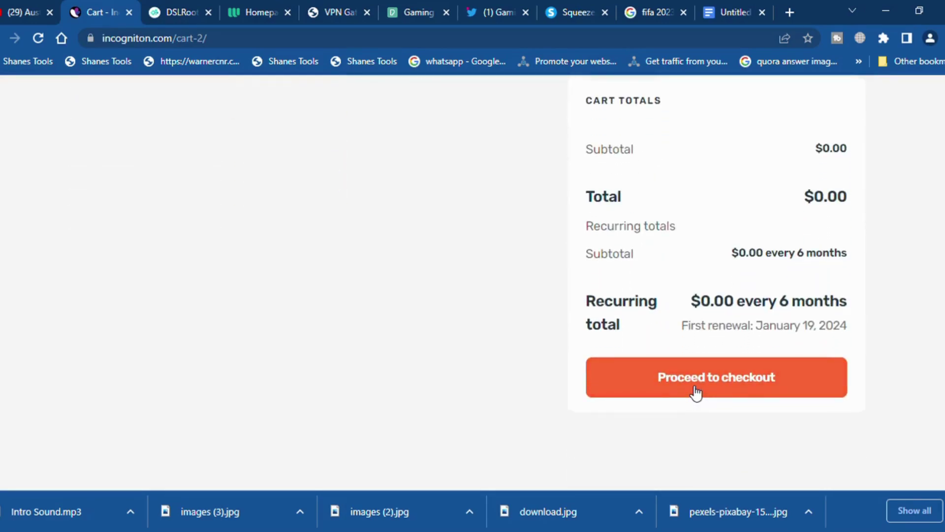
Proceed from the cart to checkout and skip login to reach the Billing details form
{"action": "left_click", "coordinate": [695, 393]}
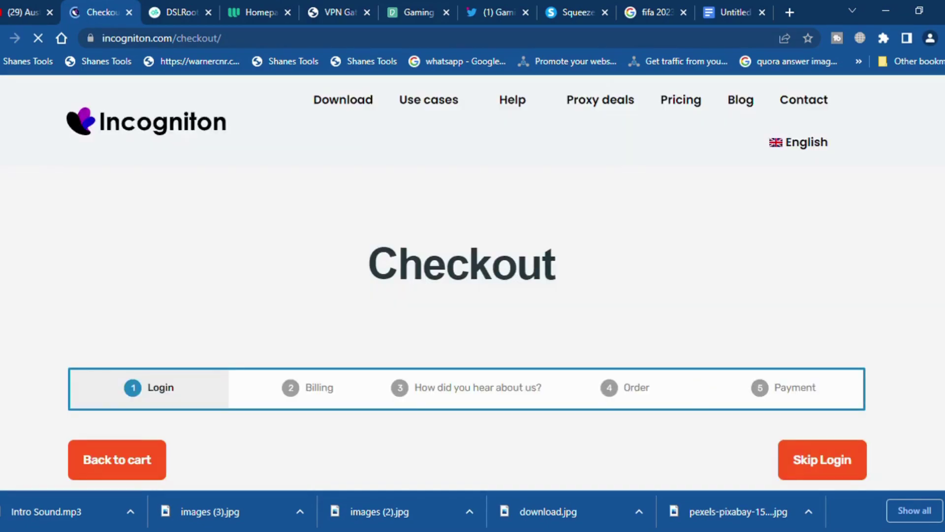
{"action": "scroll", "coordinate": [473, 281], "scroll_direction": "down", "scroll_amount": 4}
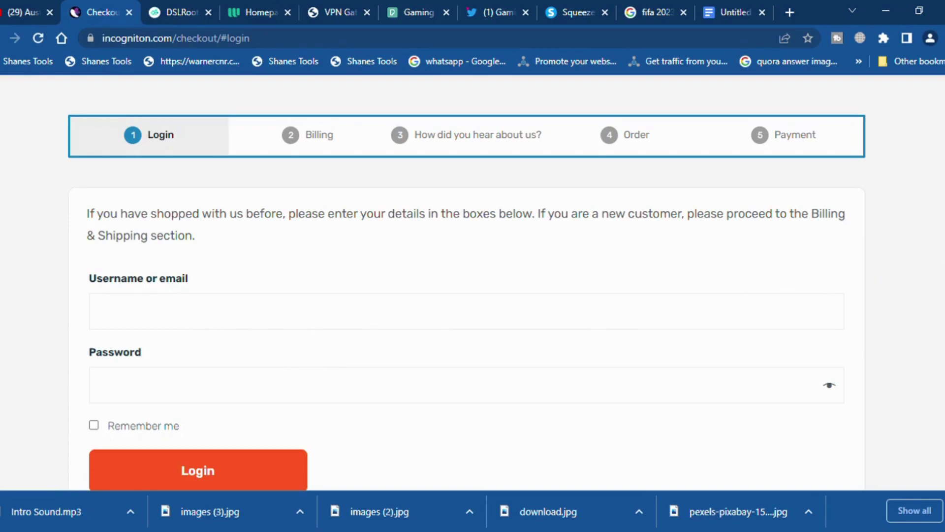
{"action": "scroll", "coordinate": [467, 281], "scroll_direction": "down", "scroll_amount": 1}
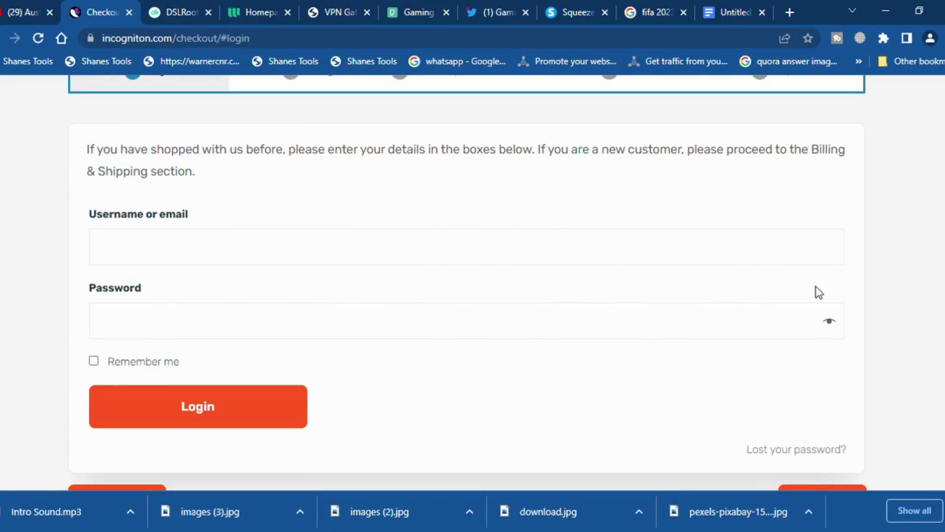
{"action": "scroll", "coordinate": [468, 281], "scroll_direction": "down", "scroll_amount": 3}
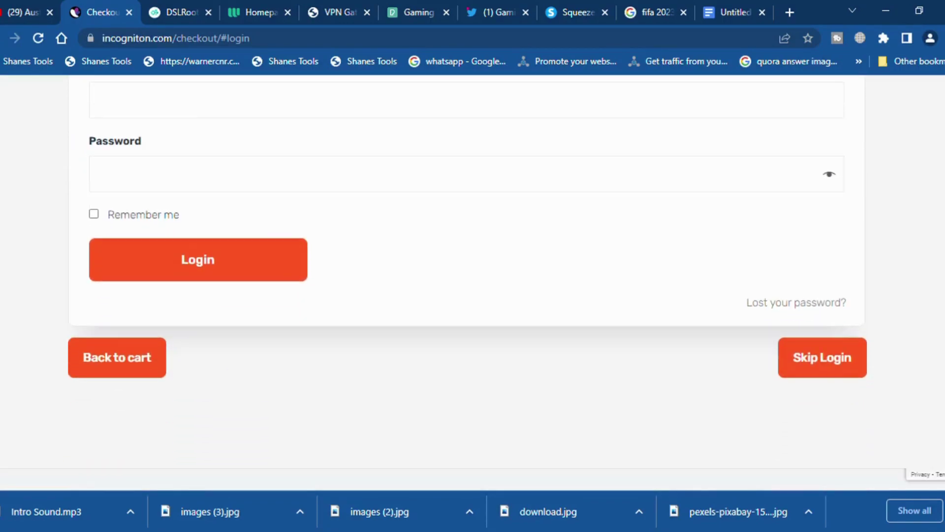
{"action": "left_click", "coordinate": [815, 367]}
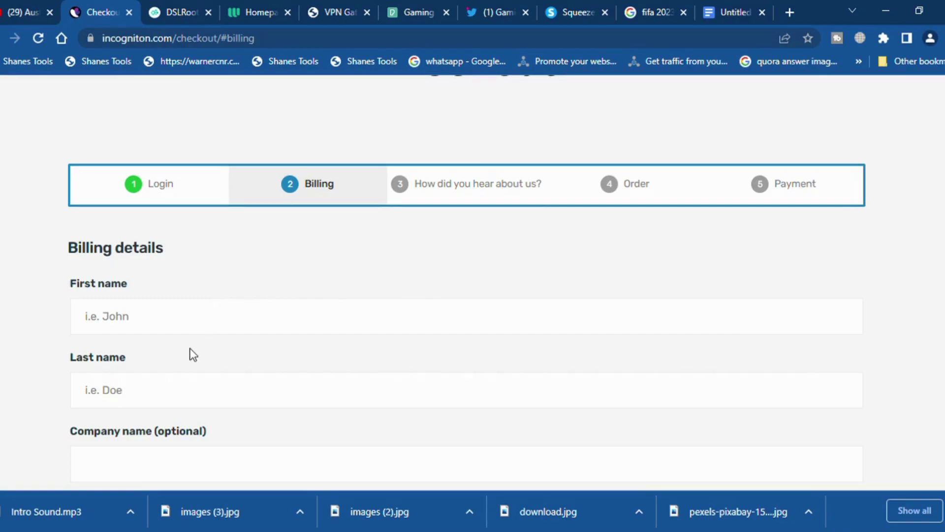
Autofill the billing form with saved name, country Nigeria and e-mail details
{"action": "left_click", "coordinate": [202, 329]}
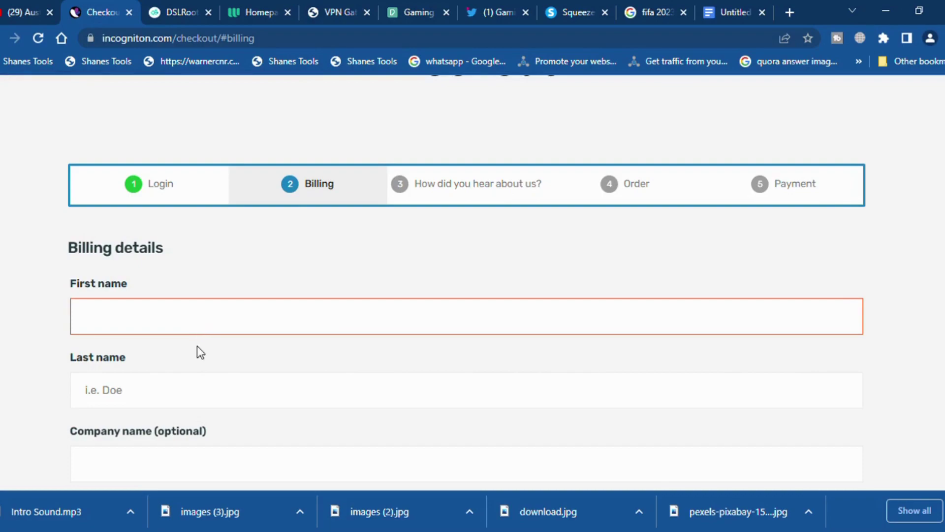
{"action": "left_click", "coordinate": [197, 353]}
{"action": "scroll", "coordinate": [906, 221], "scroll_direction": "down", "scroll_amount": 5}
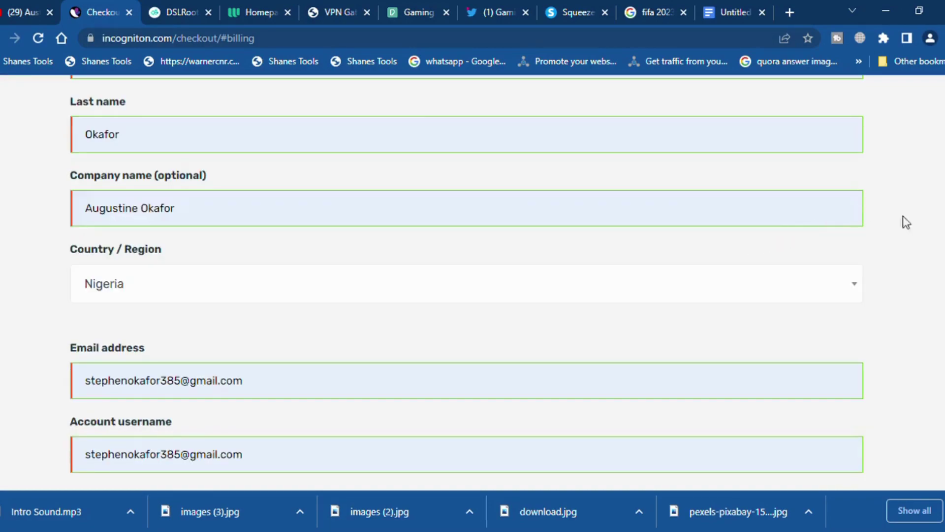
{"action": "scroll", "coordinate": [387, 236], "scroll_direction": "down", "scroll_amount": 1}
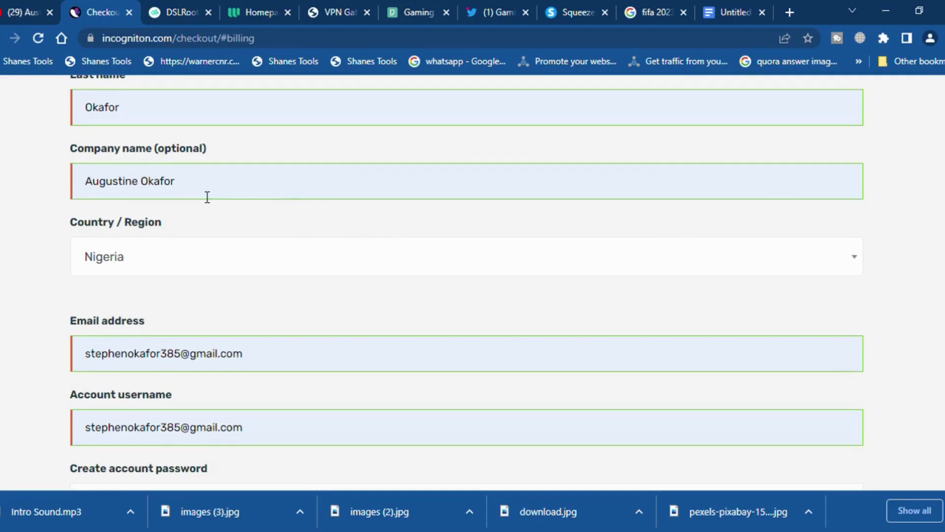
Clear the autofilled optional Company name field
{"action": "triple_click", "coordinate": [69, 175]}
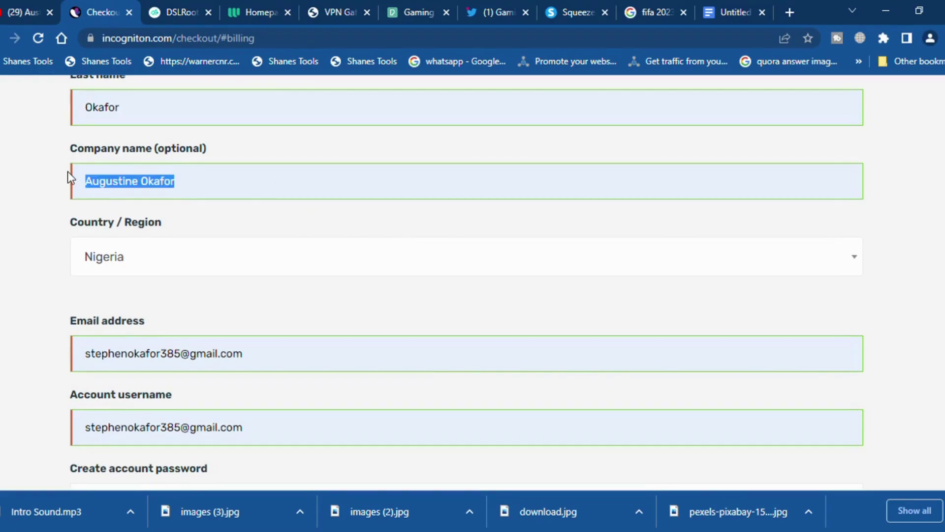
{"action": "key", "text": "BackSpace"}
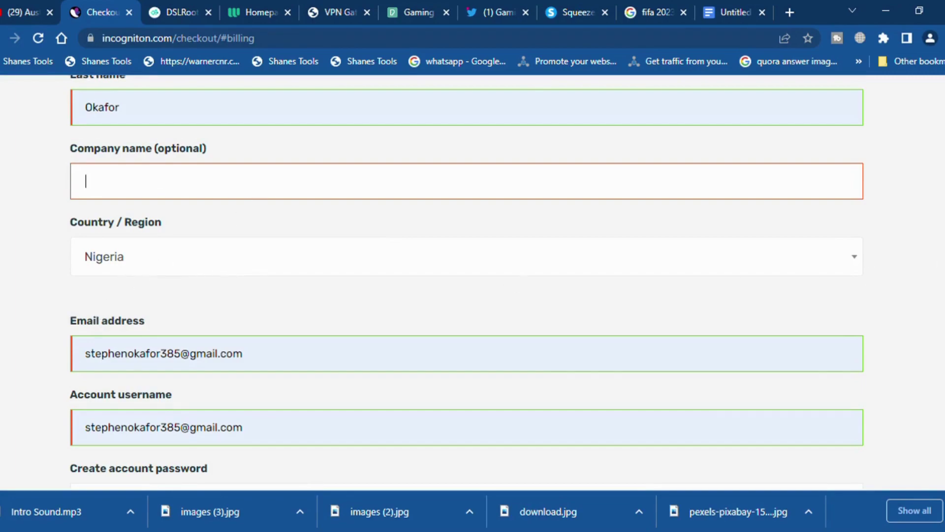
{"action": "scroll", "coordinate": [467, 278], "scroll_direction": "down", "scroll_amount": 1}
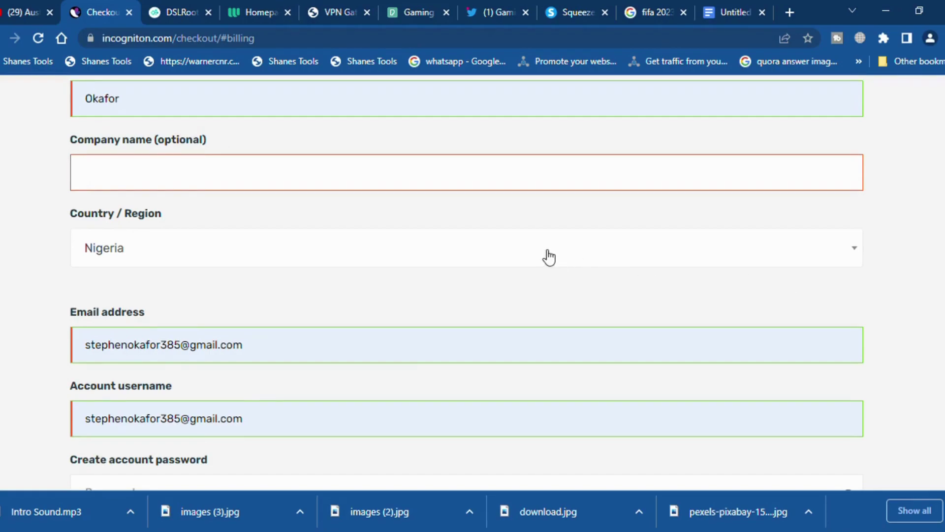
{"action": "scroll", "coordinate": [467, 282], "scroll_direction": "down", "scroll_amount": 3}
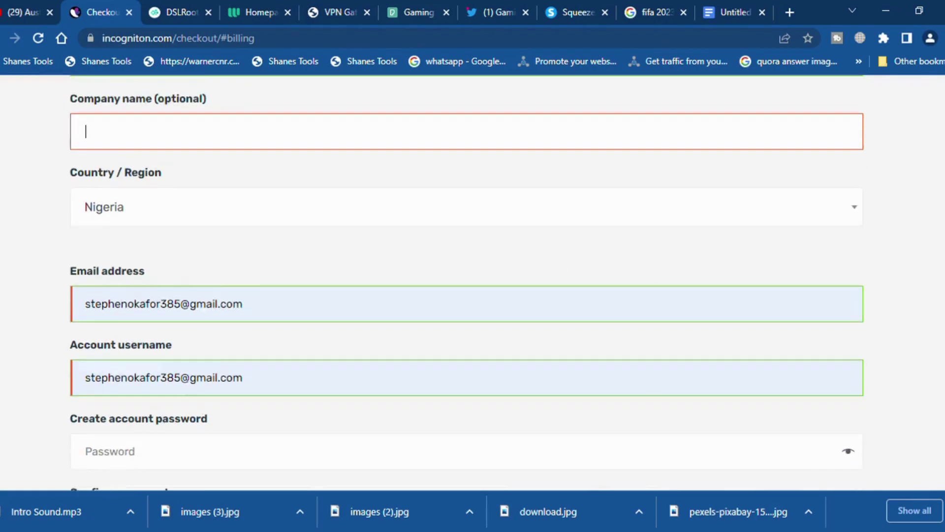
{"action": "scroll", "coordinate": [601, 316], "scroll_direction": "down", "scroll_amount": 2}
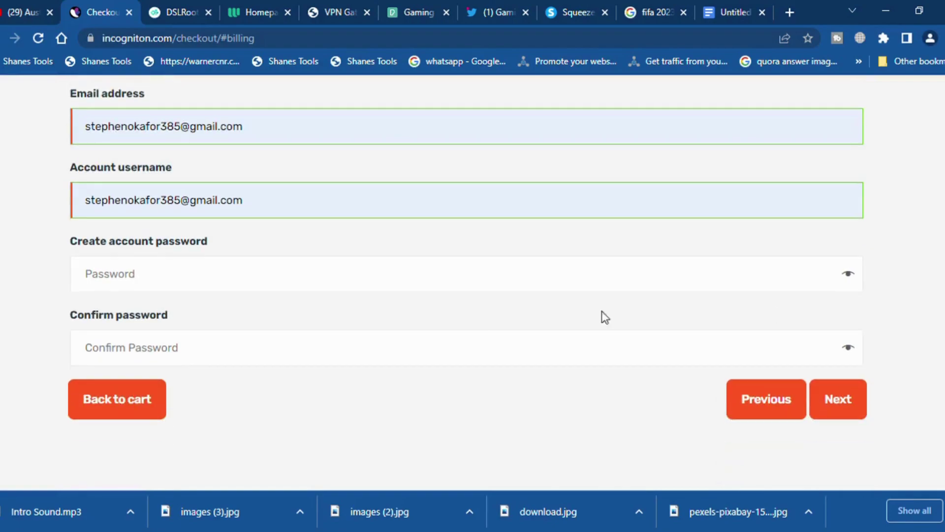
Enter the account password, confirm it, and submit the billing details with Next
{"action": "left_click", "coordinate": [256, 287]}
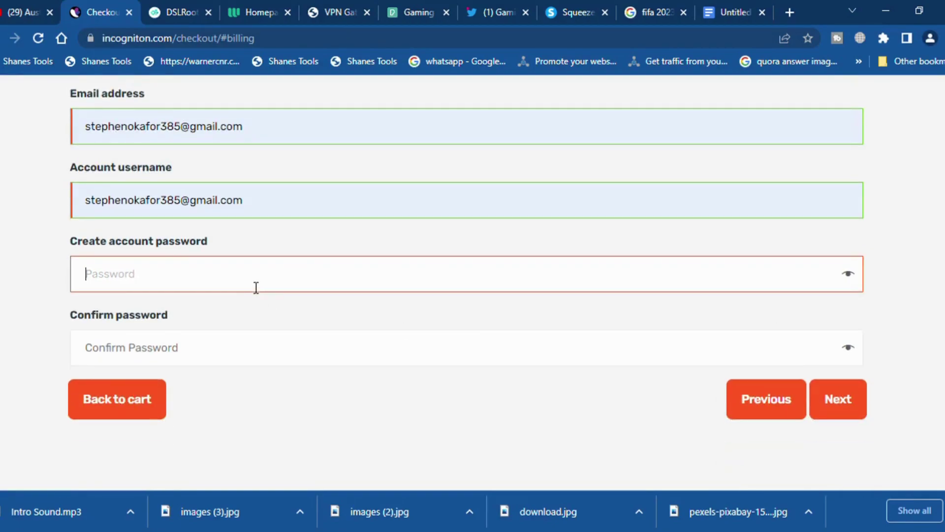
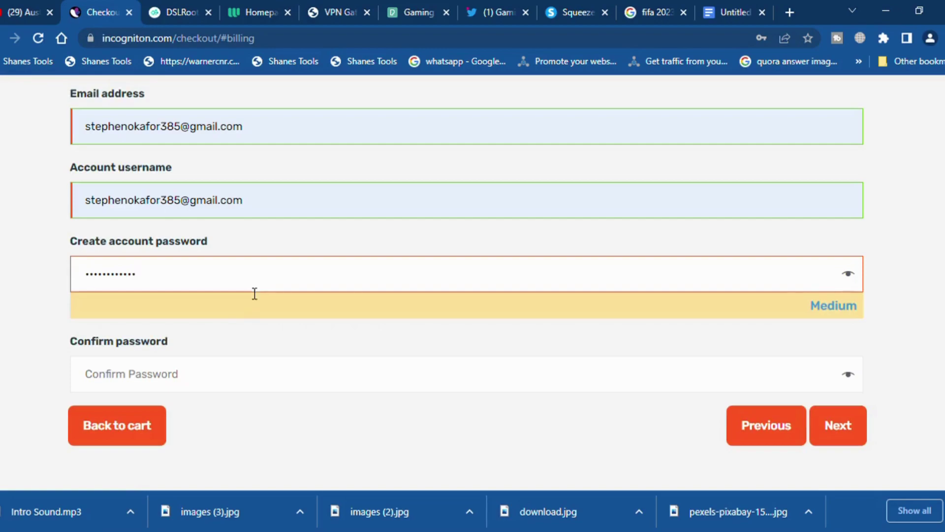
{"action": "left_click", "coordinate": [236, 373]}
{"action": "type", "text": "s"}
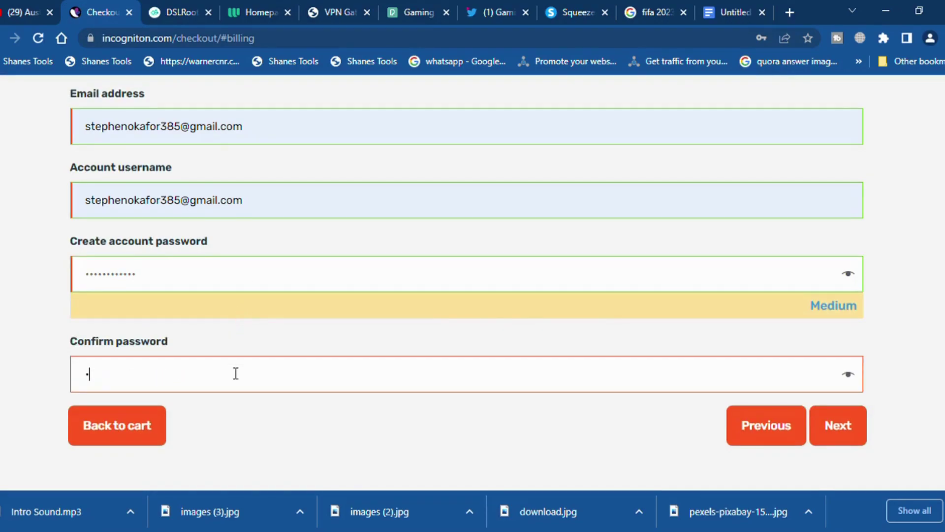
{"action": "type", "text": "•••••••••••"}
{"action": "left_click", "coordinate": [839, 433]}
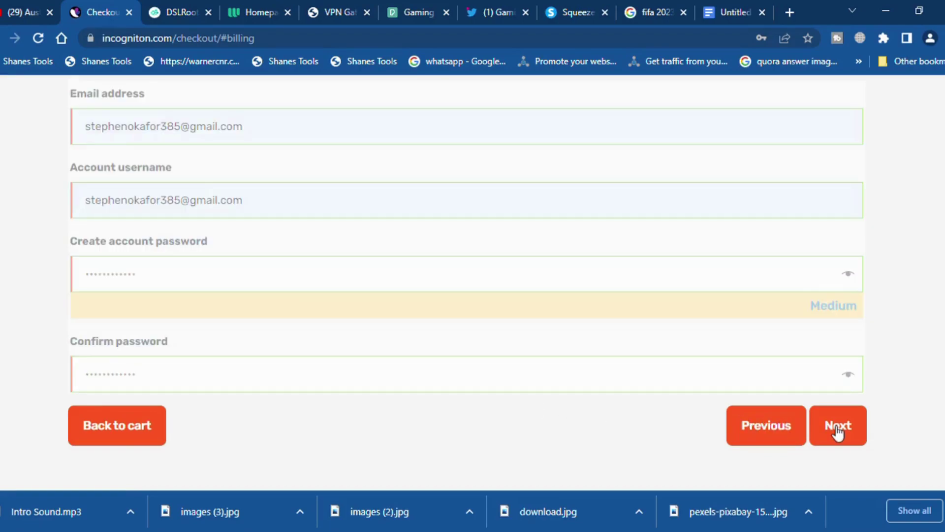
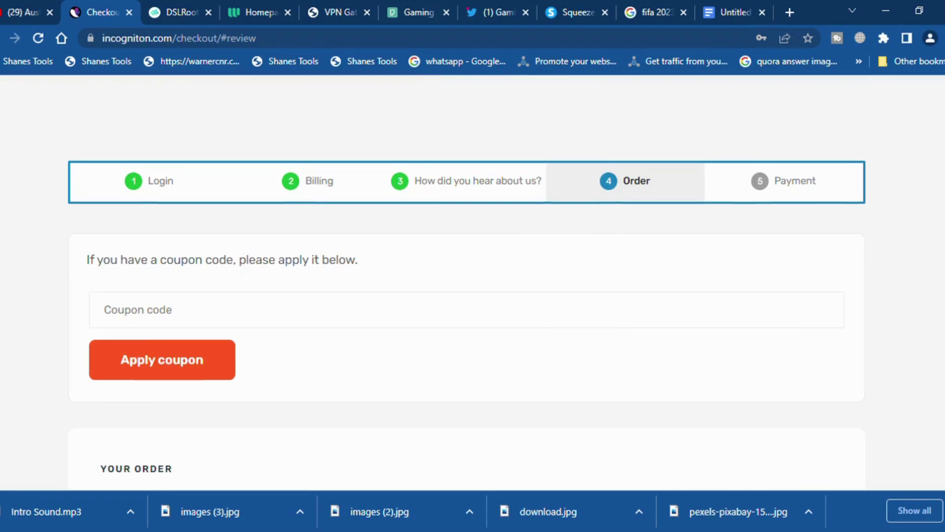
Proceed to payment, accept the terms and conditions, and submit the free Starter subscription order
{"action": "scroll", "coordinate": [467, 280], "scroll_direction": "down", "scroll_amount": 4}
{"action": "scroll", "coordinate": [467, 280], "scroll_direction": "down", "scroll_amount": 3}
{"action": "scroll", "coordinate": [466, 279], "scroll_direction": "down", "scroll_amount": 1}
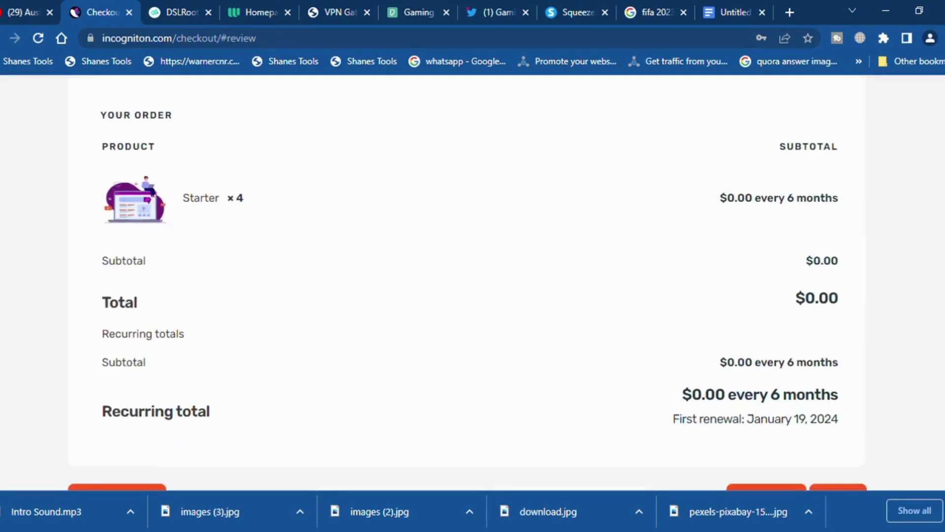
{"action": "scroll", "coordinate": [467, 279], "scroll_direction": "down", "scroll_amount": 2}
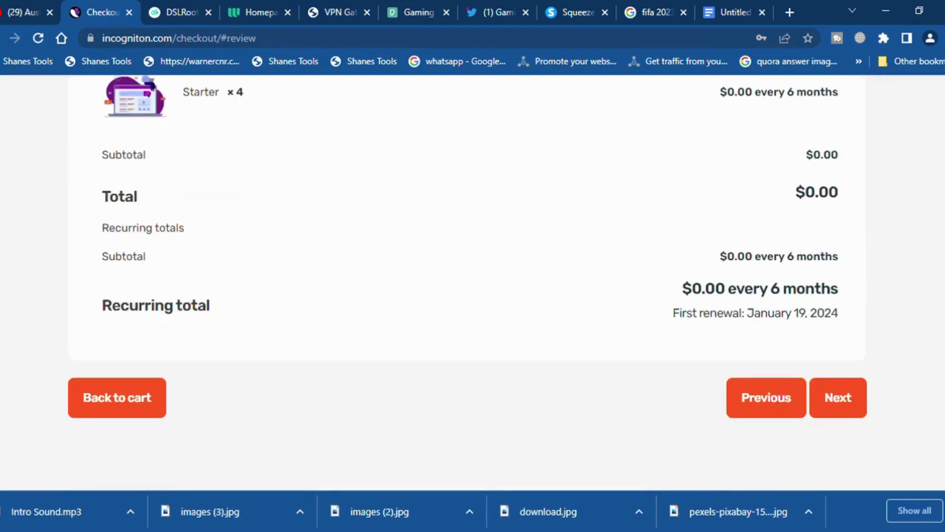
{"action": "left_click", "coordinate": [838, 406]}
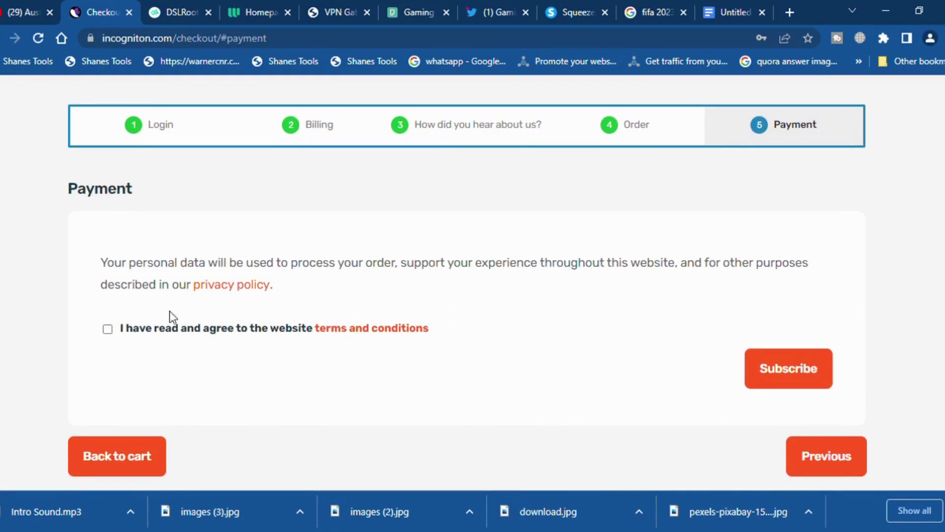
{"action": "left_click", "coordinate": [105, 330]}
{"action": "left_click", "coordinate": [786, 366]}
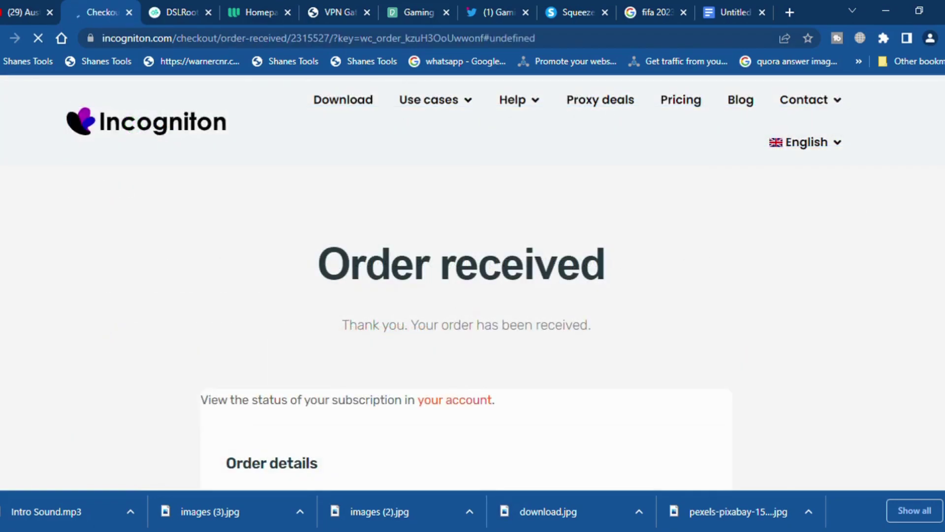
Scroll down the Order received confirmation page
{"action": "scroll", "coordinate": [466, 280], "scroll_direction": "down", "scroll_amount": 3}
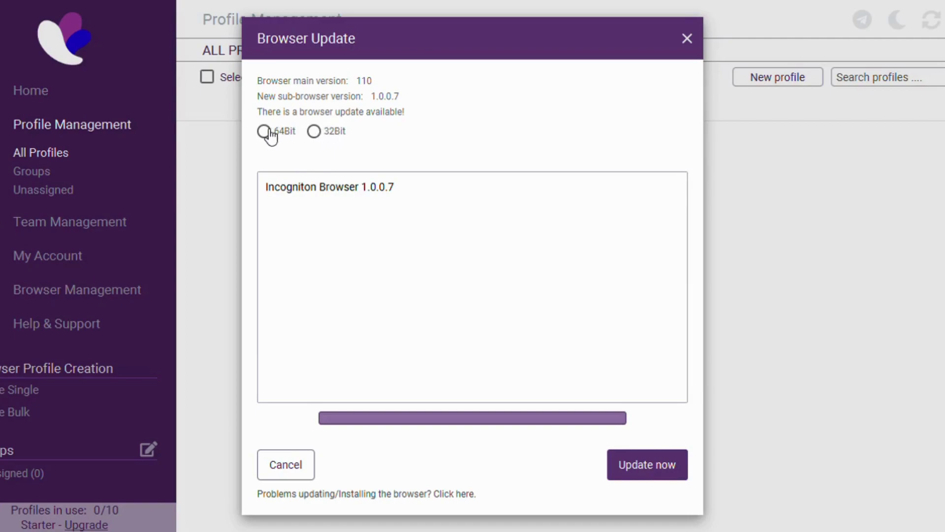
Download the 64-bit browser update 1.0.0.7
{"action": "left_click", "coordinate": [264, 131]}
{"action": "left_click", "coordinate": [641, 475]}
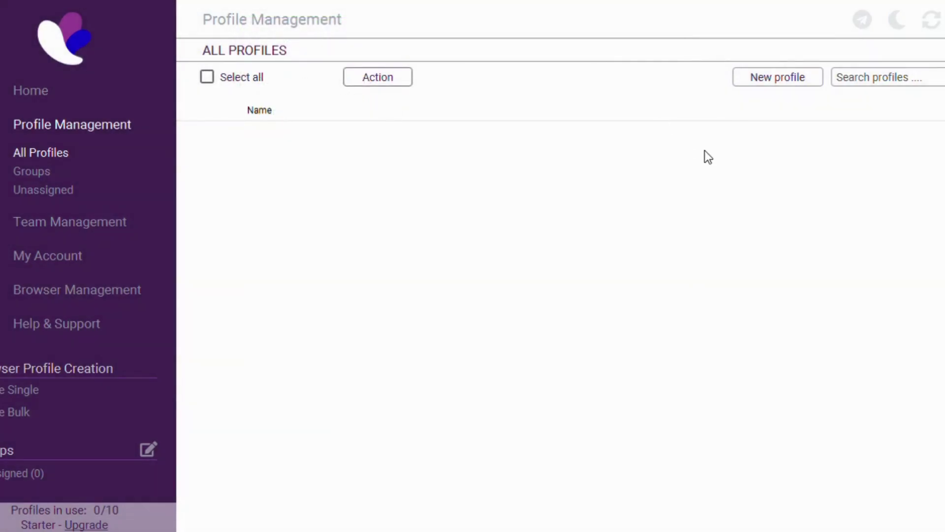
Add a new browser profile, replacing the default 'New Profile' name with 'Tiktok Tricks'
{"action": "left_click", "coordinate": [788, 78]}
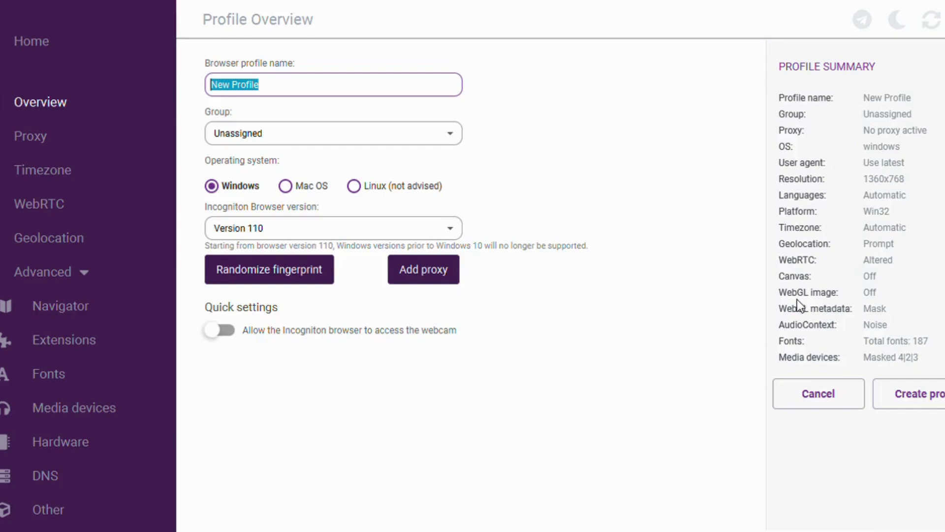
{"action": "left_click", "coordinate": [301, 95]}
{"action": "key", "text": "BackSpace"}
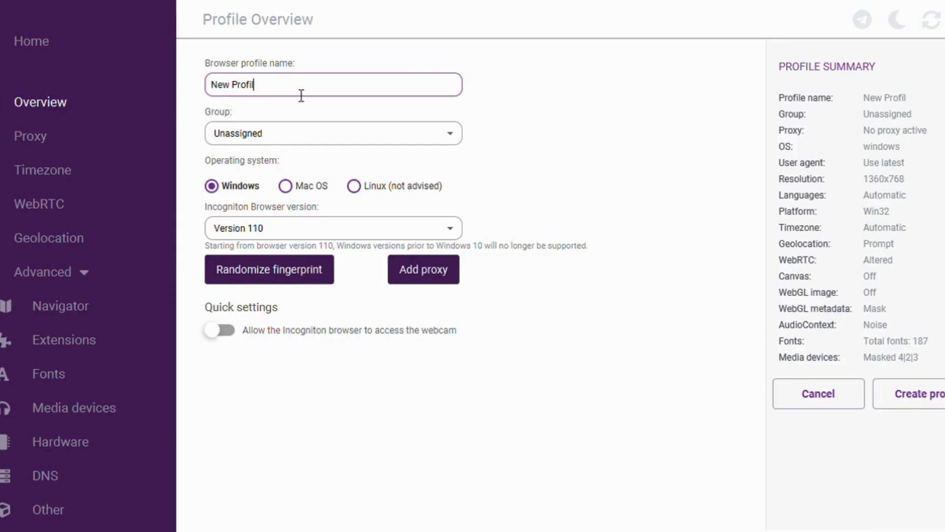
{"action": "key", "text": "BackSpace"}
{"action": "key", "text": "BackSpace"}
{"action": "key", "text": "BackSpace"}
{"action": "key", "text": "BackSpace"}
{"action": "key", "text": "BackSpace"}
{"action": "key", "text": "BackSpace"}
{"action": "key", "text": "BackSpace"}
{"action": "key", "text": "BackSpace"}
{"action": "key", "text": "BackSpace"}
{"action": "key", "text": "BackSpace"}
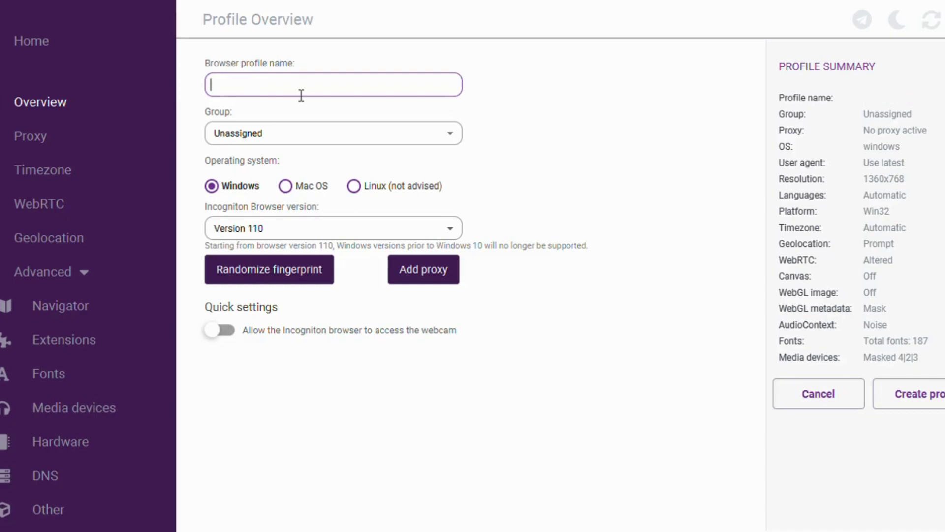
{"action": "type", "text": "Tiktok Tr"}
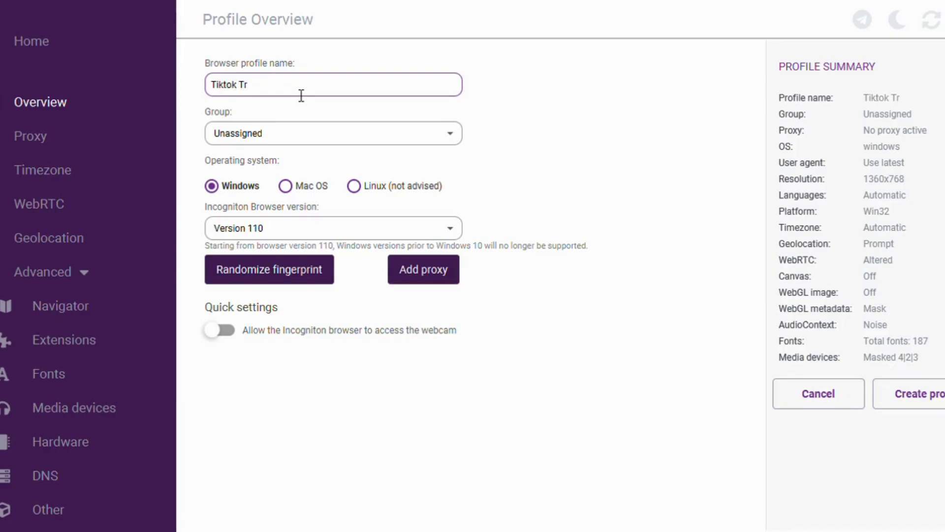
{"action": "type", "text": "icks"}
Open the profile's proxy settings and view the Connection type options
{"action": "left_click", "coordinate": [430, 276]}
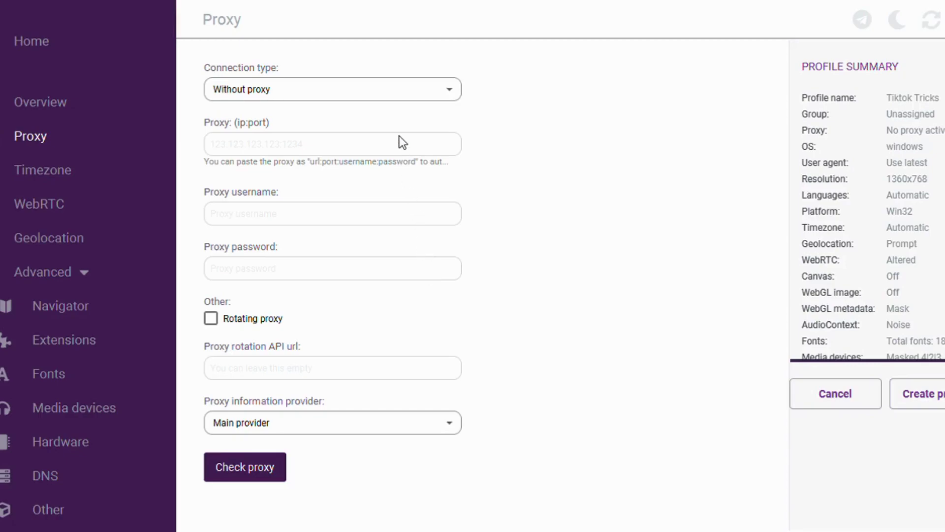
{"action": "left_click", "coordinate": [409, 93]}
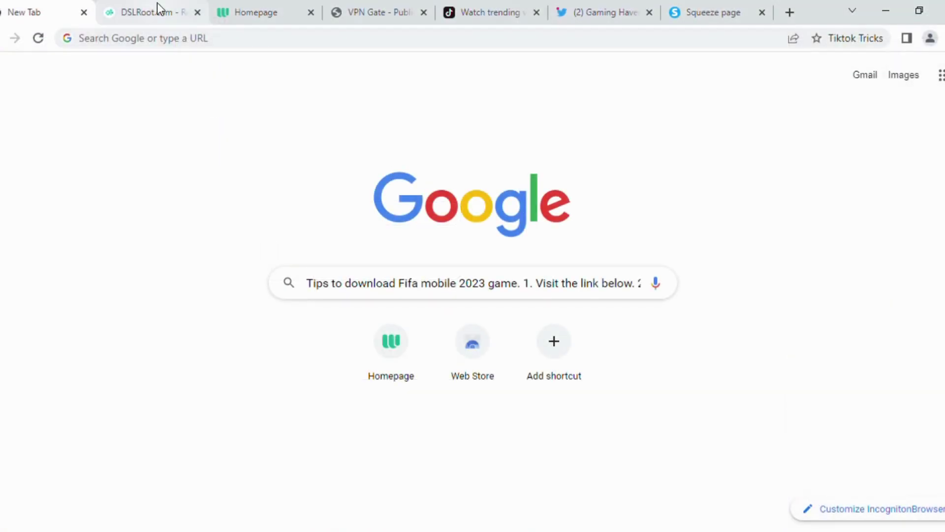
Switch to the DSLRoot site and bring up its Single User Solutions pricing cards
{"action": "left_click", "coordinate": [158, 2]}
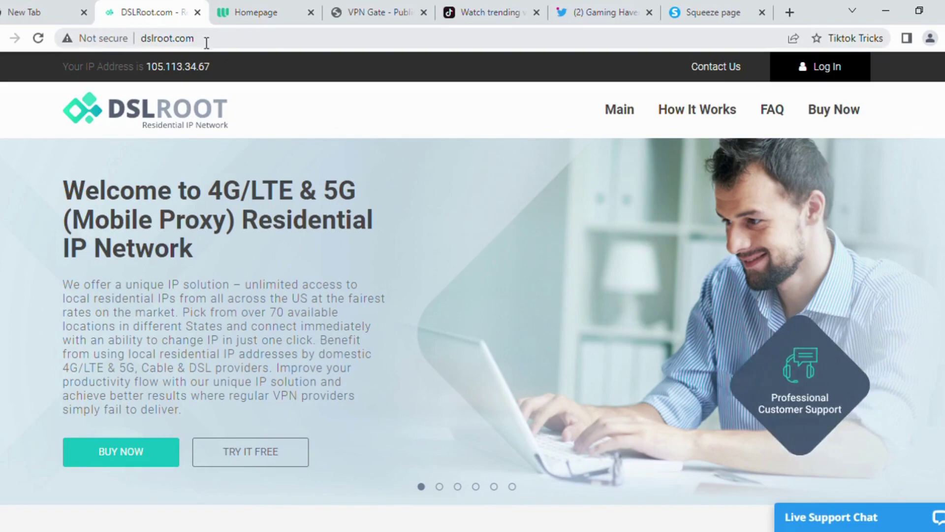
{"action": "scroll", "coordinate": [473, 266], "scroll_direction": "down", "scroll_amount": 15}
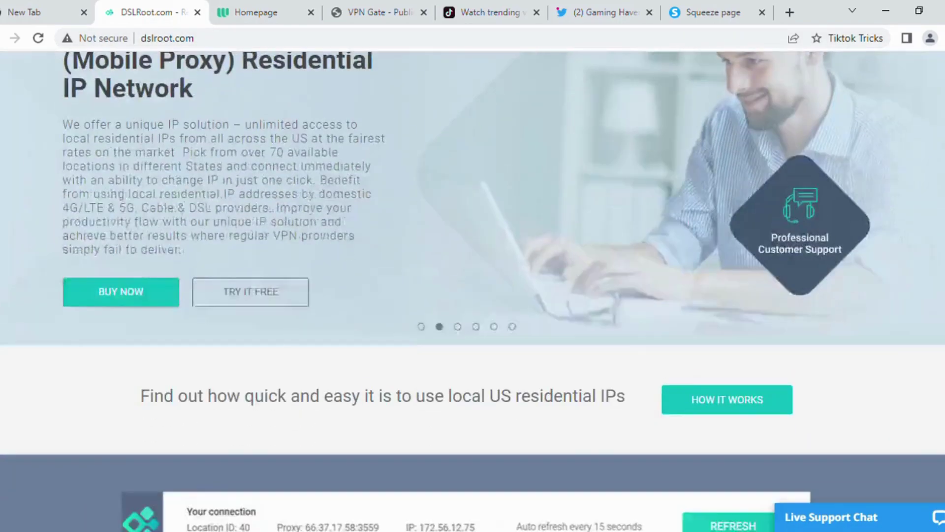
{"action": "scroll", "coordinate": [472, 266], "scroll_direction": "down", "scroll_amount": 2}
{"action": "scroll", "coordinate": [473, 266], "scroll_direction": "up", "scroll_amount": 2}
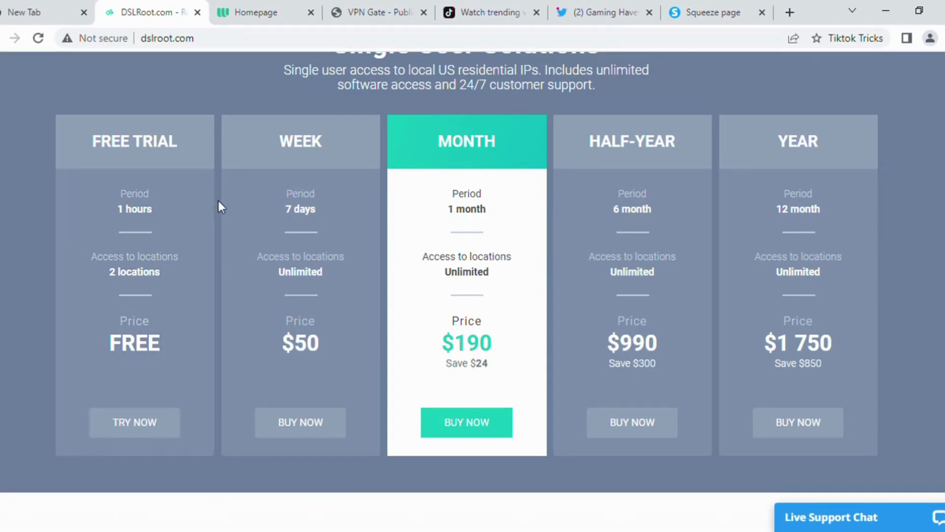
Switch to the Webshare homepage and view the Our Products section with starting prices
{"action": "left_click", "coordinate": [254, 11]}
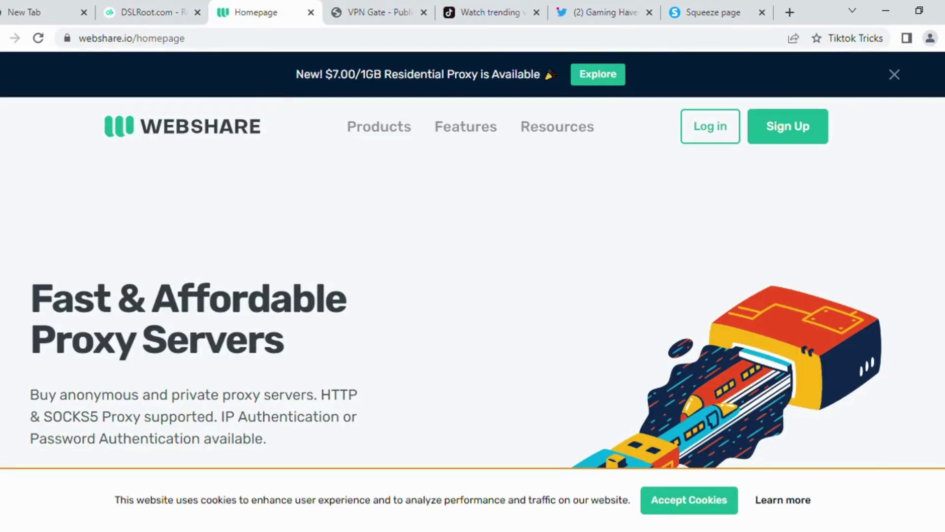
{"action": "scroll", "coordinate": [473, 266], "scroll_direction": "down", "scroll_amount": 10}
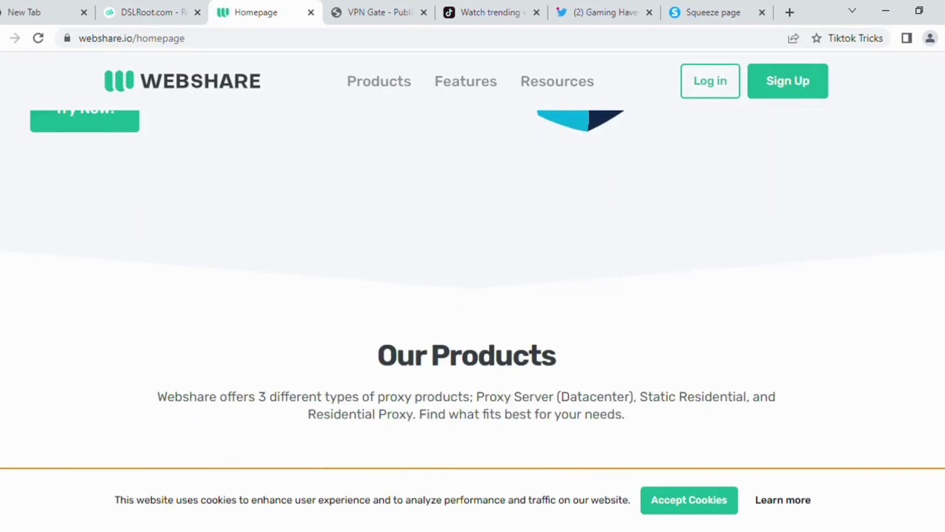
{"action": "scroll", "coordinate": [472, 265], "scroll_direction": "down", "scroll_amount": 6}
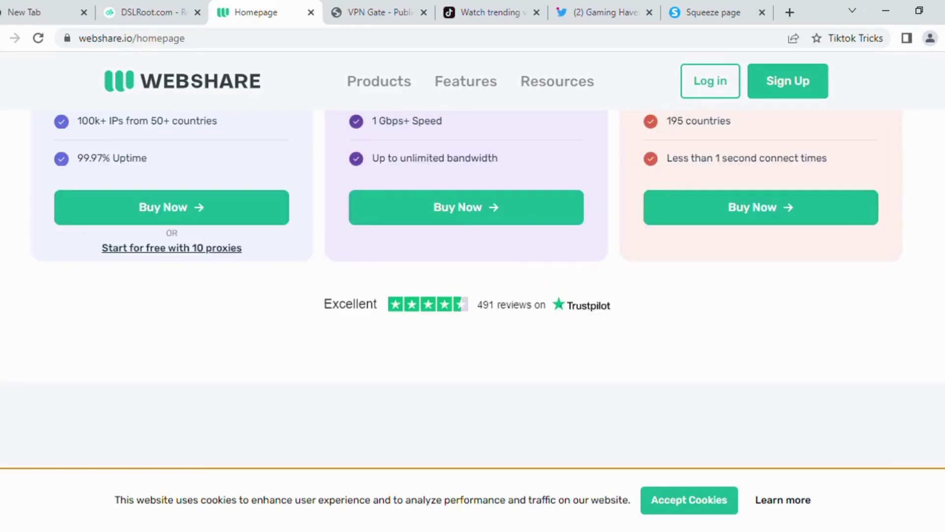
{"action": "scroll", "coordinate": [473, 266], "scroll_direction": "up", "scroll_amount": 6}
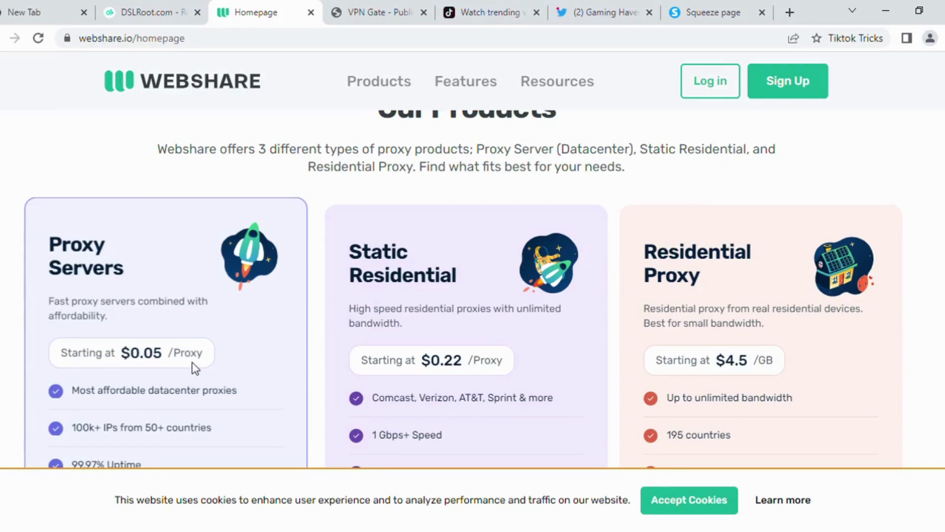
{"action": "scroll", "coordinate": [787, 254], "scroll_direction": "down", "scroll_amount": 4}
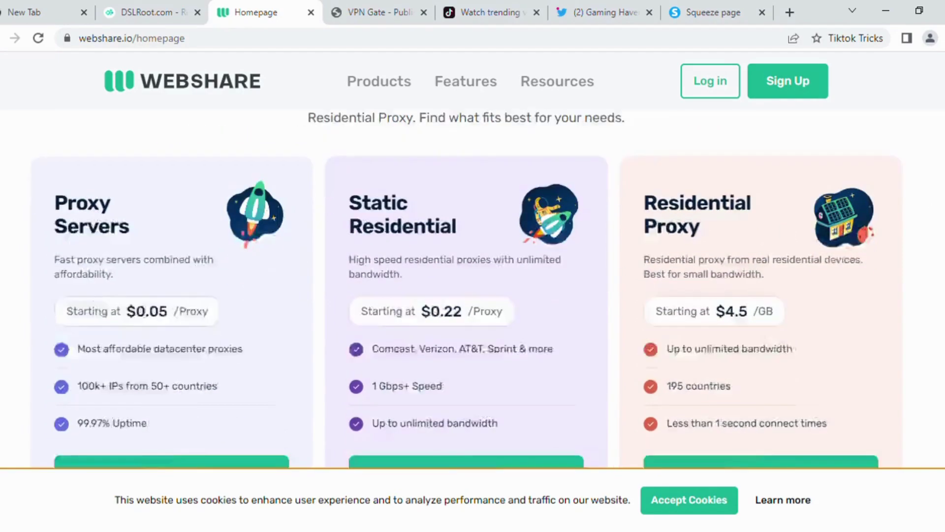
{"action": "scroll", "coordinate": [775, 225], "scroll_direction": "down", "scroll_amount": 1}
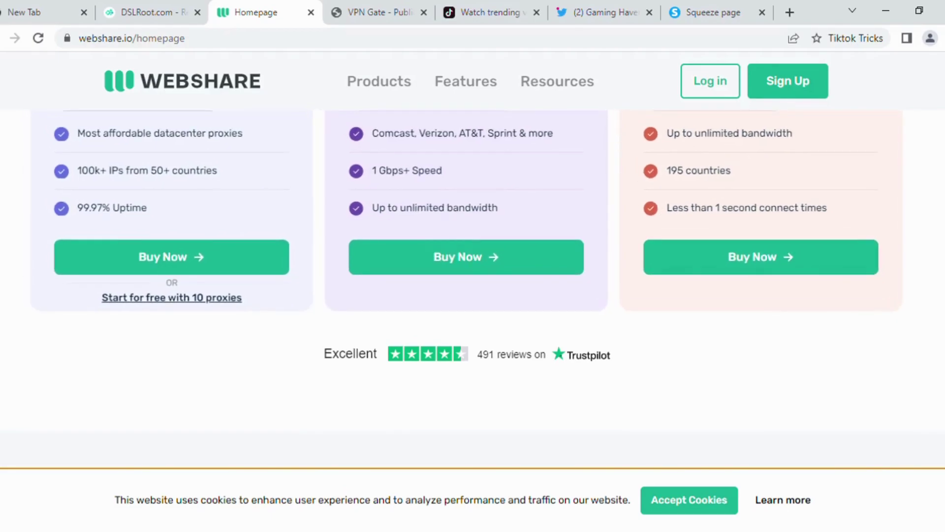
{"action": "scroll", "coordinate": [466, 288], "scroll_direction": "up", "scroll_amount": 8}
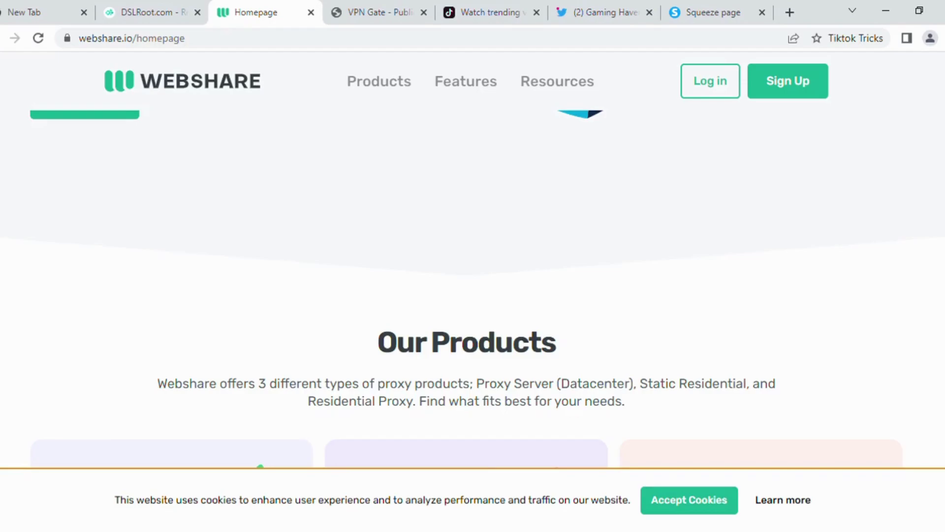
Browse the VPN Gate site, then return to the Google new tab
{"action": "left_click", "coordinate": [383, 3]}
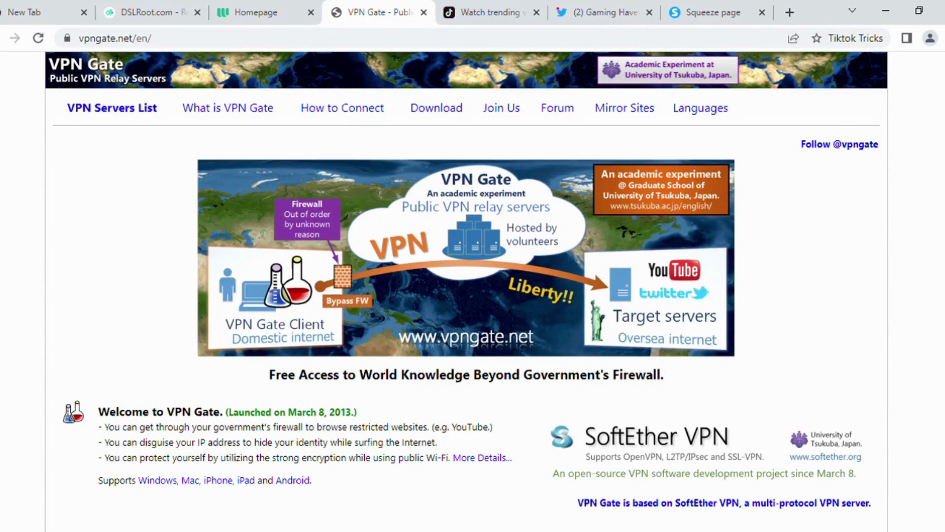
{"action": "scroll", "coordinate": [466, 281], "scroll_direction": "down", "scroll_amount": 10}
{"action": "scroll", "coordinate": [466, 281], "scroll_direction": "up", "scroll_amount": 12}
{"action": "left_click", "coordinate": [16, 7]}
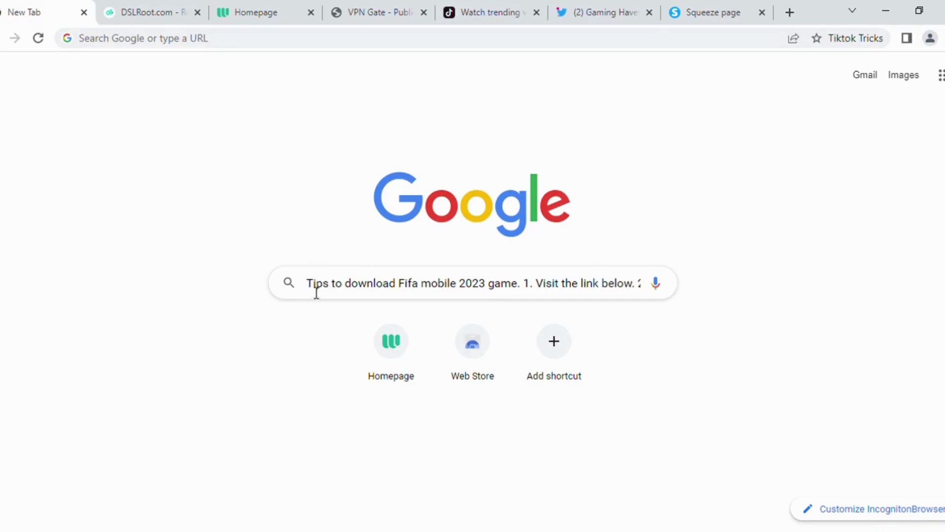
Replace the pasted FIFA mobile text in the Google search box with 'tiktok login'
{"action": "left_click_drag", "start_coordinate": [316, 291], "coordinate": [809, 270]}
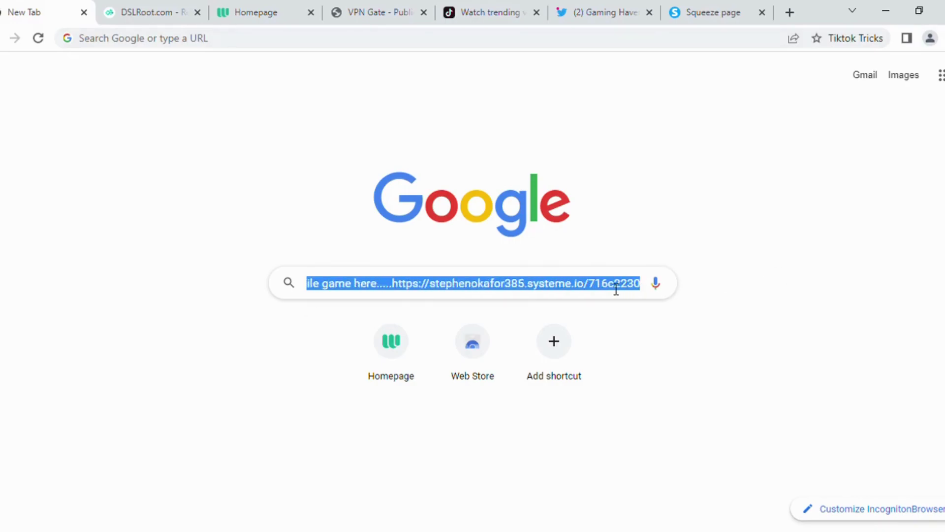
{"action": "key", "text": "ctrl+x"}
{"action": "type", "text": "tik"}
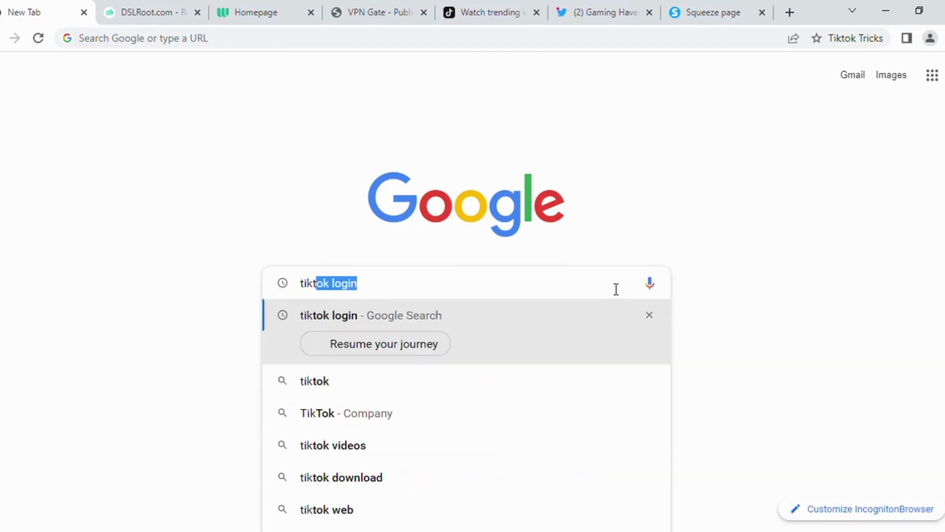
{"action": "type", "text": "tok login"}
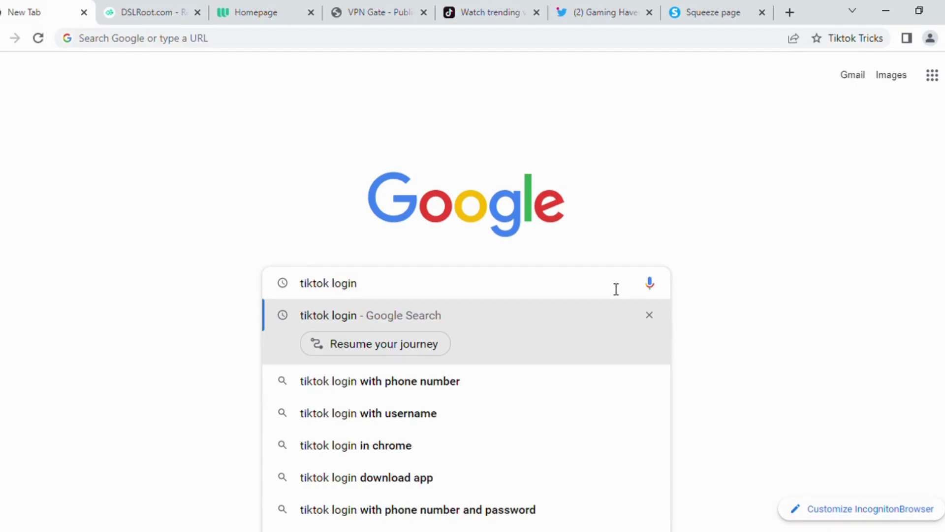
Search Google for 'tiktok login' and open the 'Log in - TikTok' result
{"action": "key", "text": "Return"}
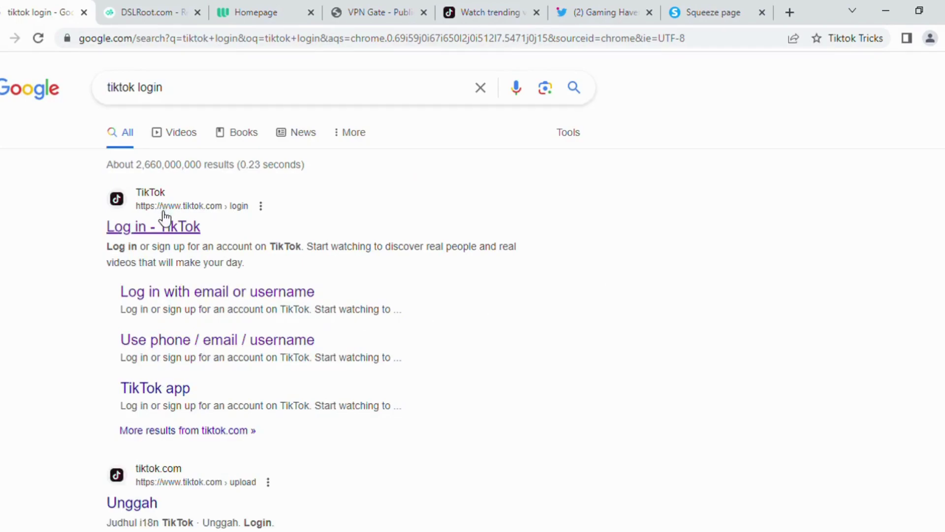
{"action": "left_click", "coordinate": [163, 229]}
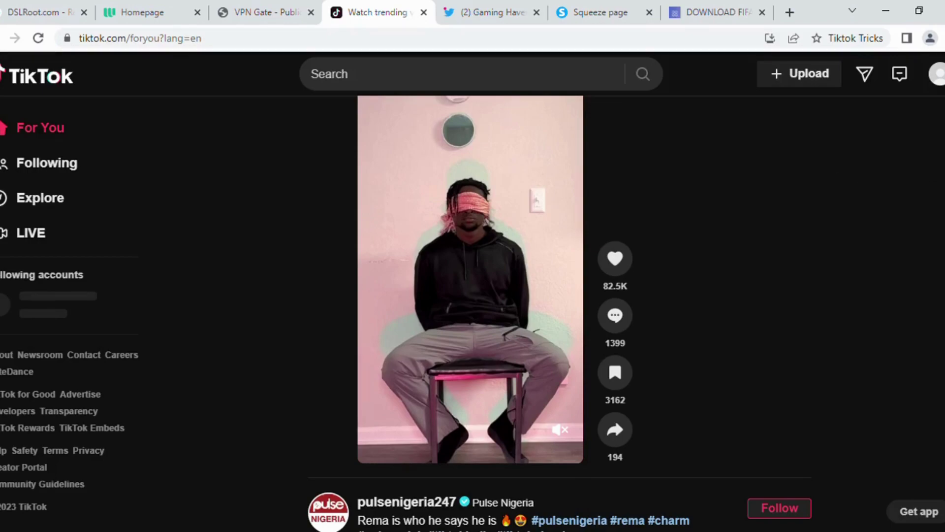
{"action": "scroll", "coordinate": [560, 313], "scroll_direction": "down", "scroll_amount": 2}
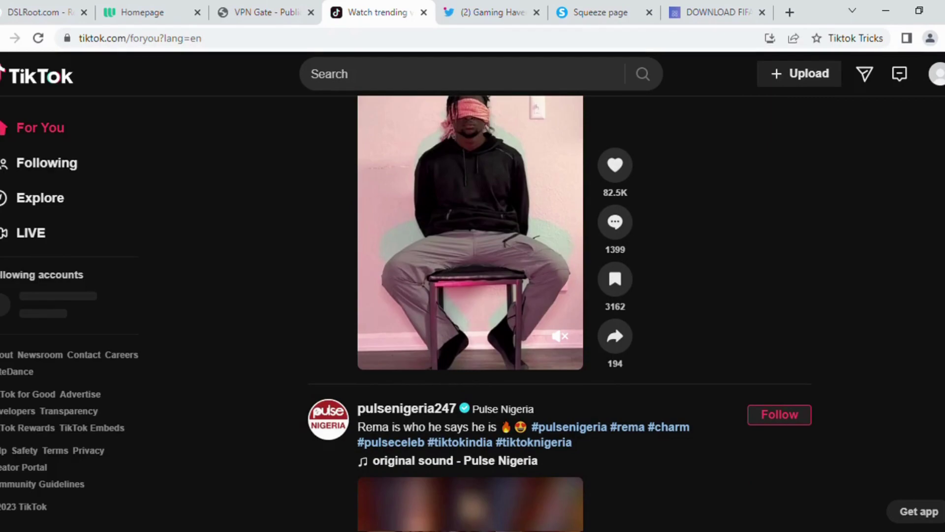
{"action": "scroll", "coordinate": [471, 313], "scroll_direction": "up", "scroll_amount": 4}
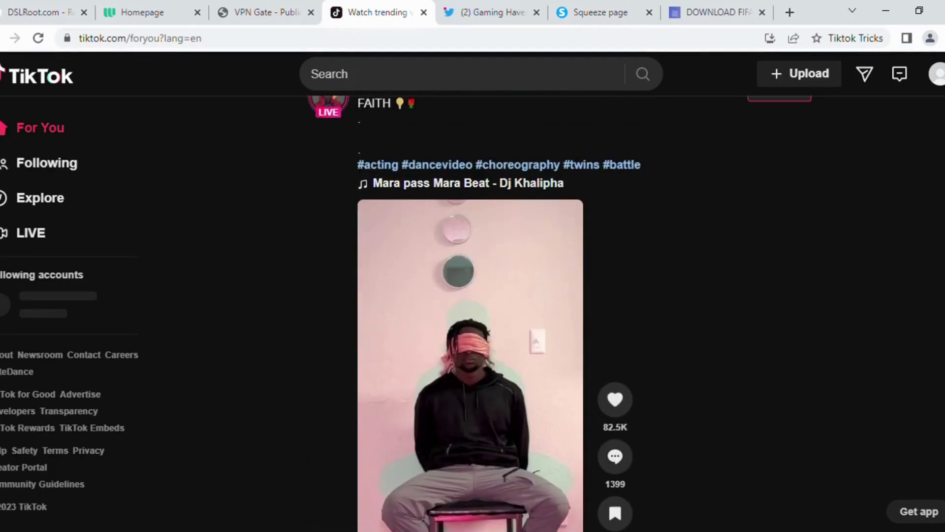
{"action": "scroll", "coordinate": [559, 314], "scroll_direction": "down", "scroll_amount": 2}
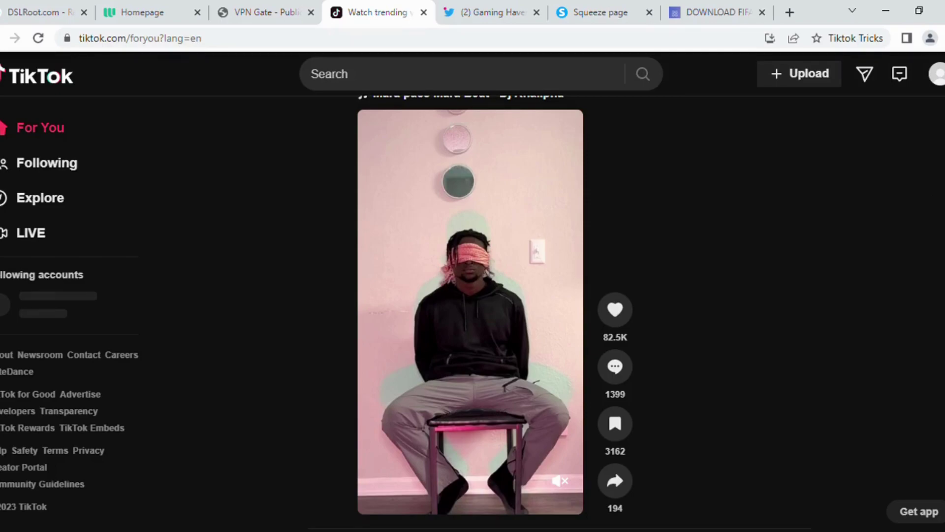
{"action": "scroll", "coordinate": [471, 310], "scroll_direction": "down", "scroll_amount": 2}
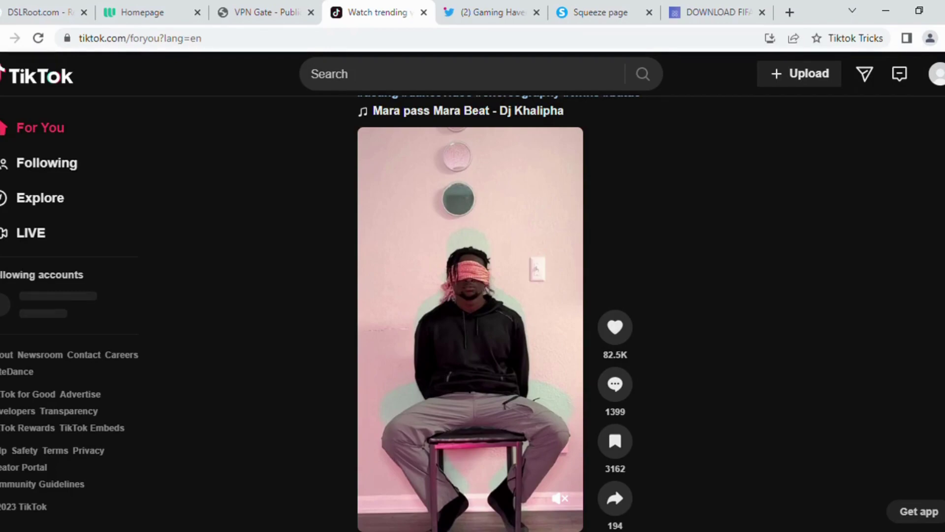
{"action": "scroll", "coordinate": [560, 314], "scroll_direction": "down", "scroll_amount": 1}
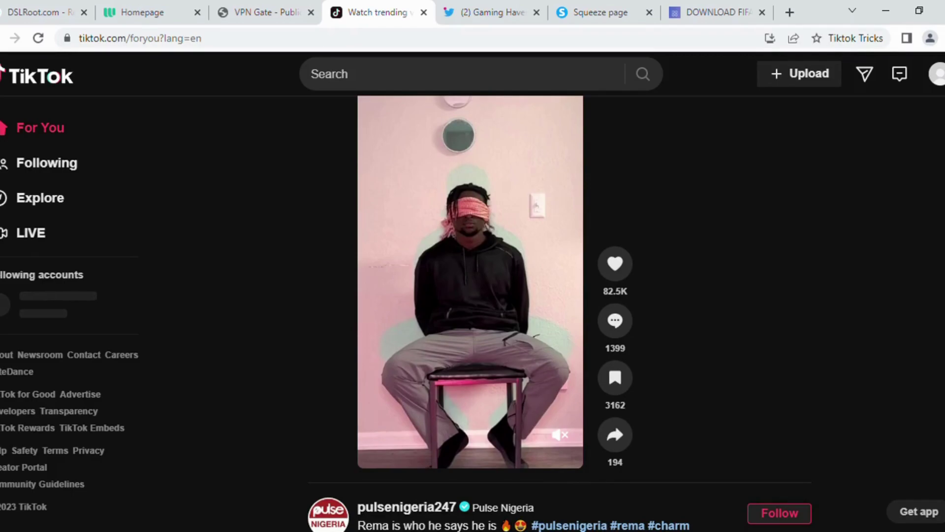
Switch to the Gaming Haven Twitter profile and scroll to its Fifa mobile 2023 download-tips tweet
{"action": "left_click", "coordinate": [474, 12]}
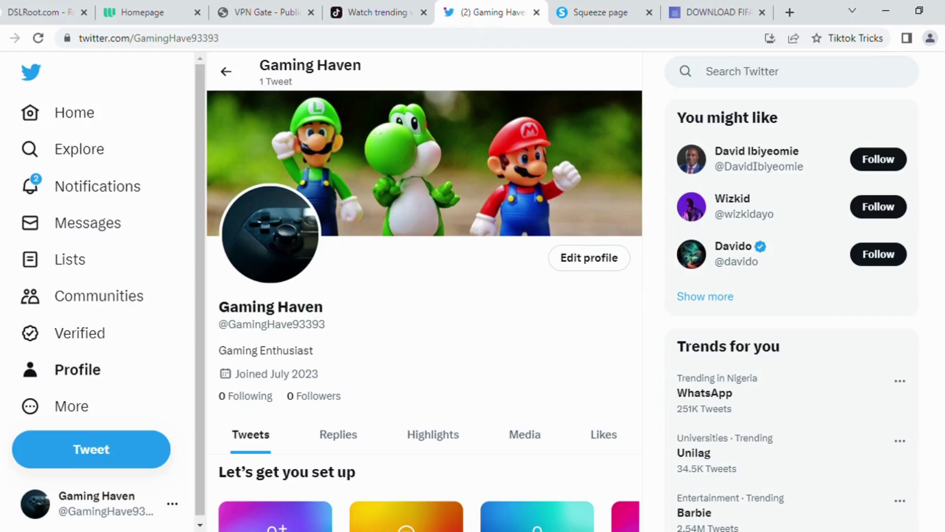
{"action": "scroll", "coordinate": [425, 296], "scroll_direction": "down", "scroll_amount": 2}
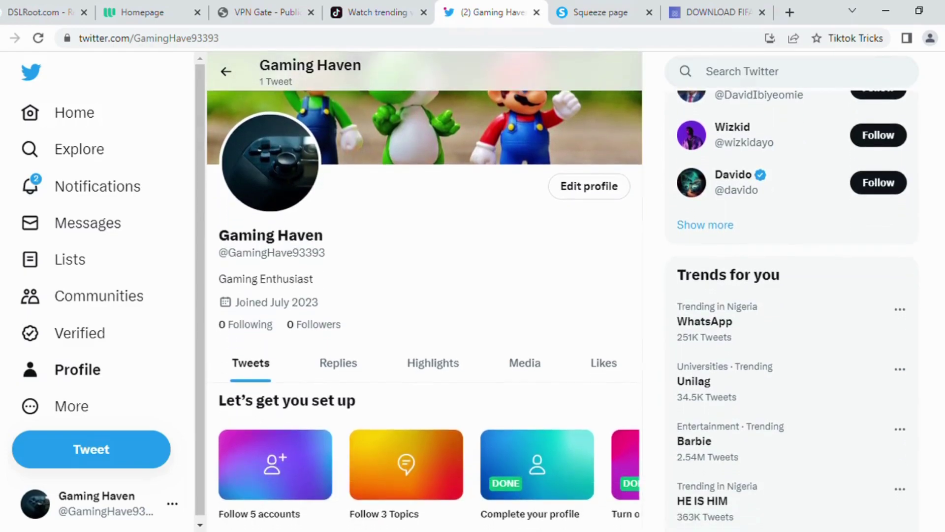
{"action": "scroll", "coordinate": [425, 295], "scroll_direction": "down", "scroll_amount": 5}
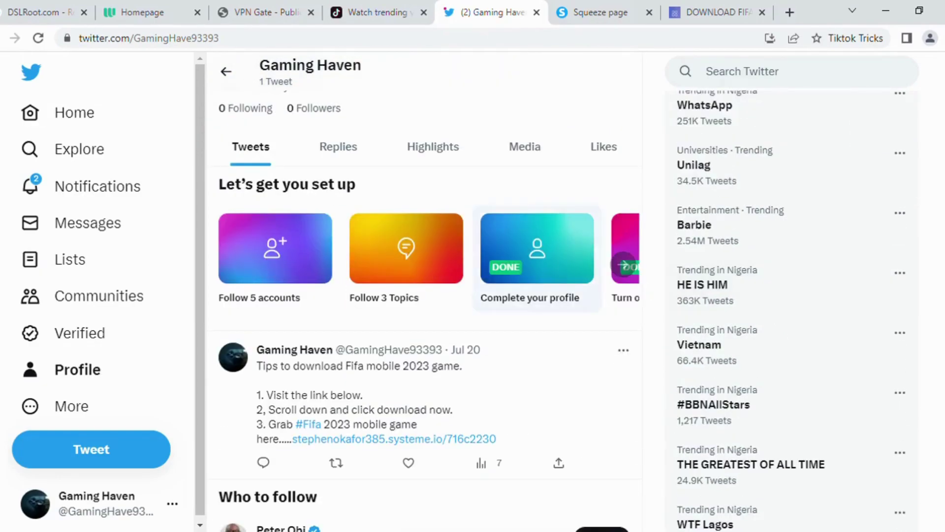
{"action": "scroll", "coordinate": [425, 295], "scroll_direction": "down", "scroll_amount": 2}
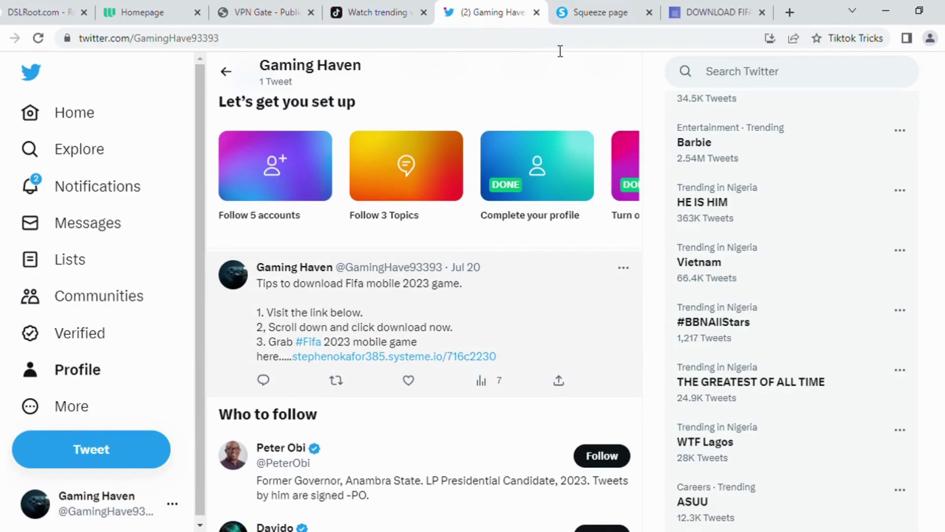
Show the Systeme.io Fifa Mobile squeeze page with its email field and Download Now button
{"action": "left_click", "coordinate": [577, 17]}
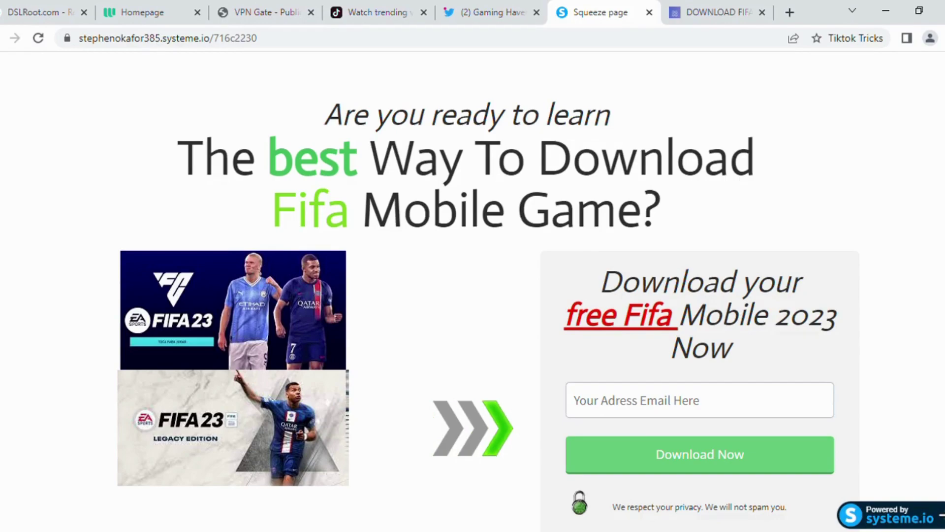
{"action": "scroll", "coordinate": [556, 245], "scroll_direction": "down", "scroll_amount": 2}
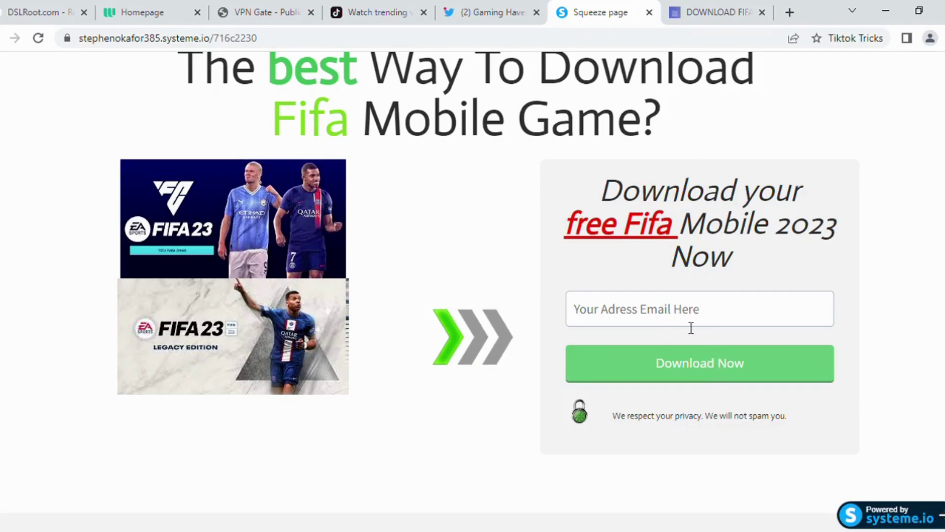
Read the Download FIFA 2023 Mobile Mod APK article down to the DOWNLOAD NOW button under its Conclusion
{"action": "left_click", "coordinate": [704, 7]}
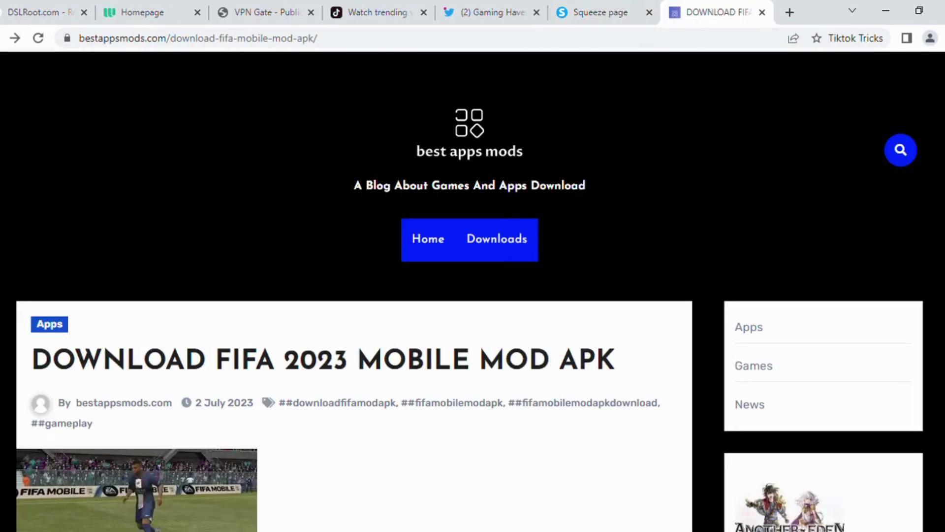
{"action": "scroll", "coordinate": [473, 290], "scroll_direction": "down", "scroll_amount": 10}
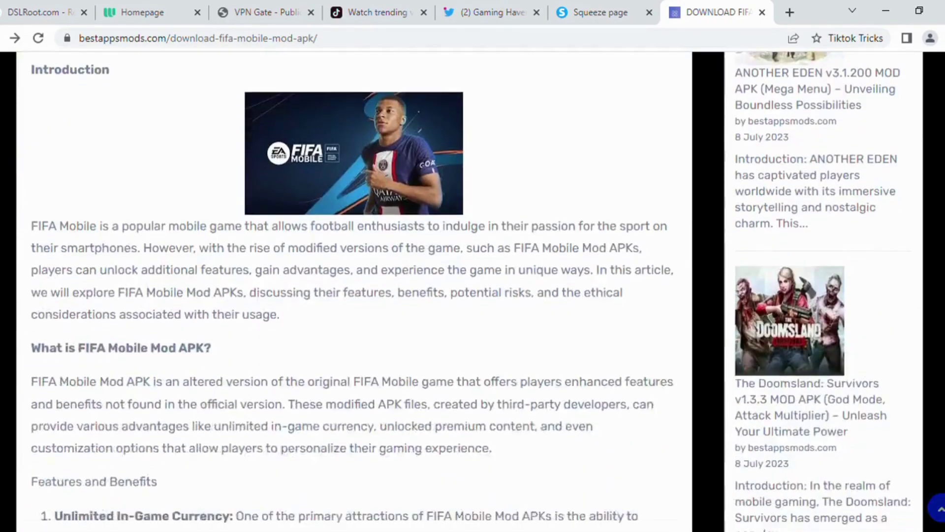
{"action": "scroll", "coordinate": [473, 291], "scroll_direction": "down", "scroll_amount": 15}
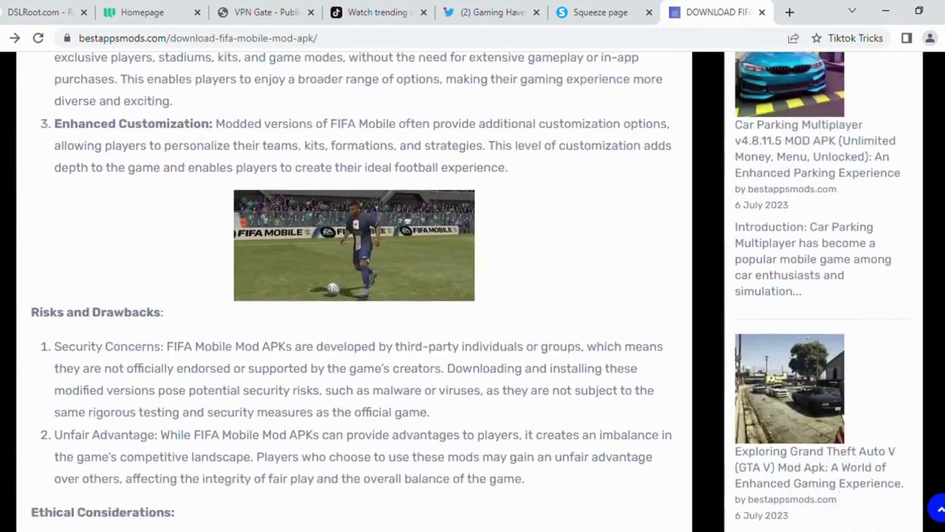
{"action": "scroll", "coordinate": [472, 290], "scroll_direction": "down", "scroll_amount": 5}
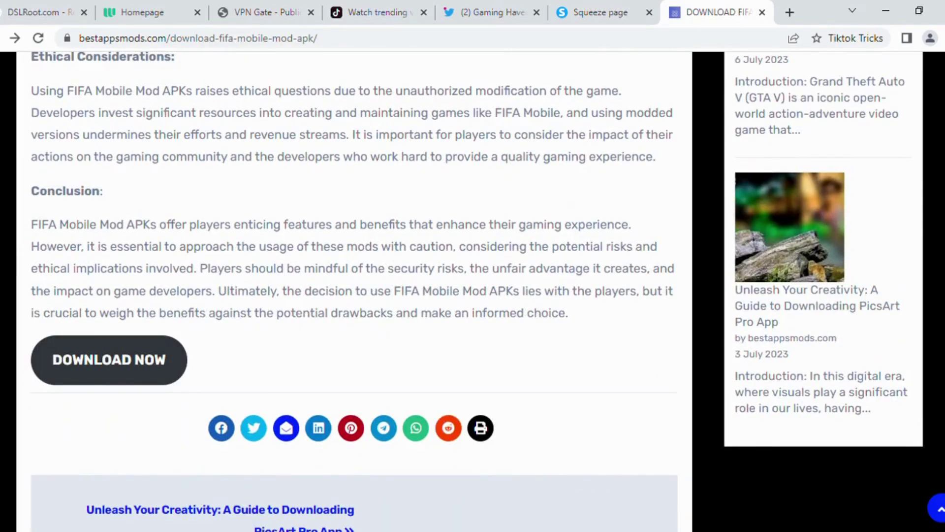
{"action": "scroll", "coordinate": [472, 291], "scroll_direction": "up", "scroll_amount": 20}
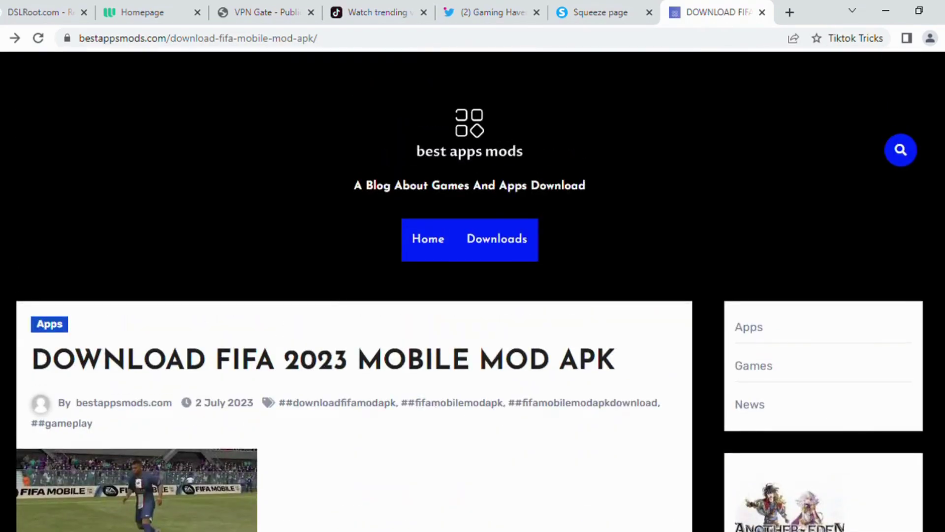
{"action": "scroll", "coordinate": [473, 291], "scroll_direction": "down", "scroll_amount": 8}
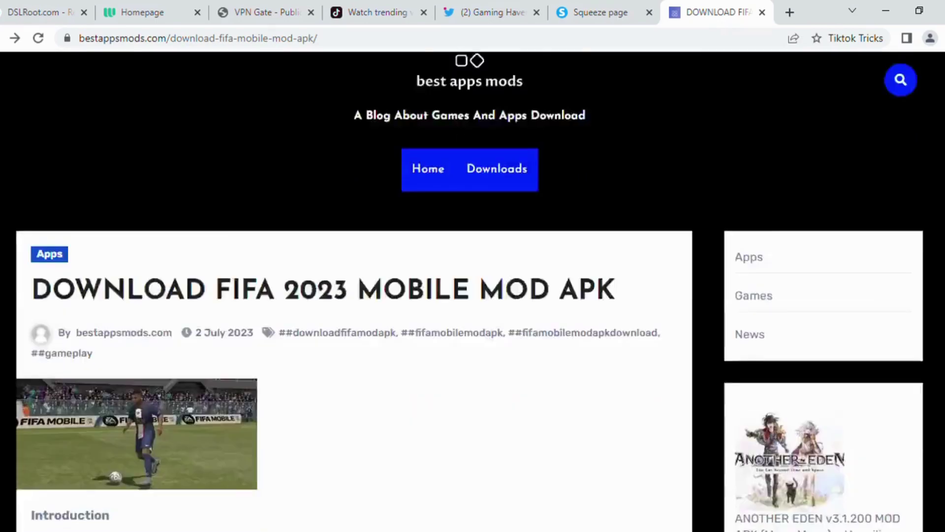
{"action": "scroll", "coordinate": [472, 291], "scroll_direction": "up", "scroll_amount": 4}
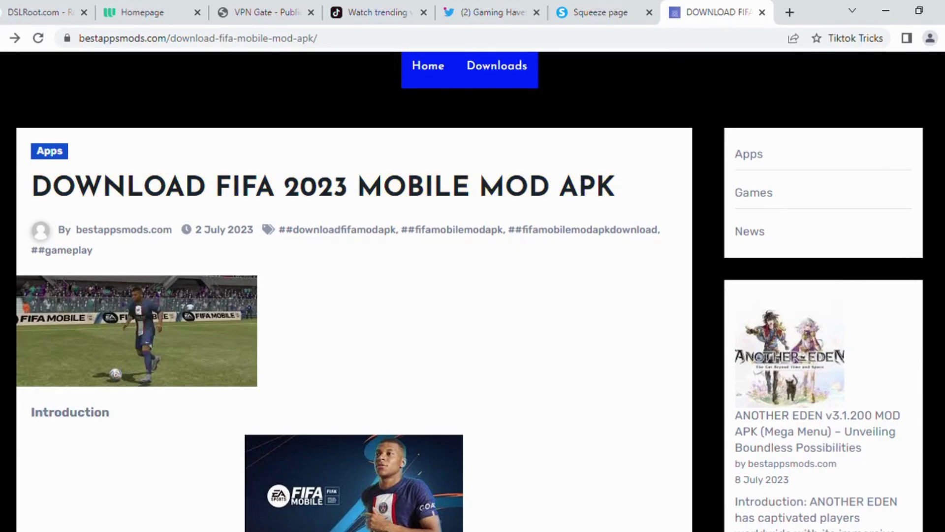
{"action": "scroll", "coordinate": [355, 290], "scroll_direction": "down", "scroll_amount": 15}
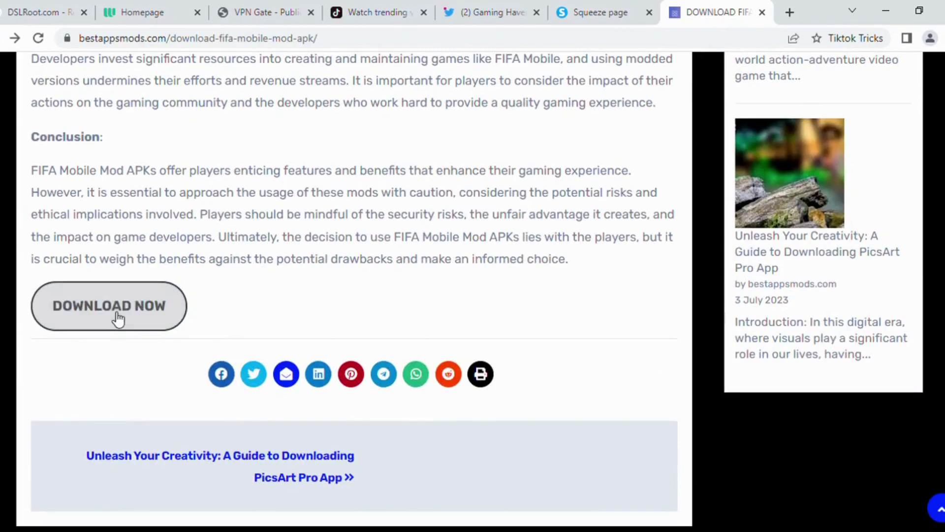
Follow the article's DOWNLOAD NOW link for the FIFA mod APK
{"action": "left_click", "coordinate": [119, 318]}
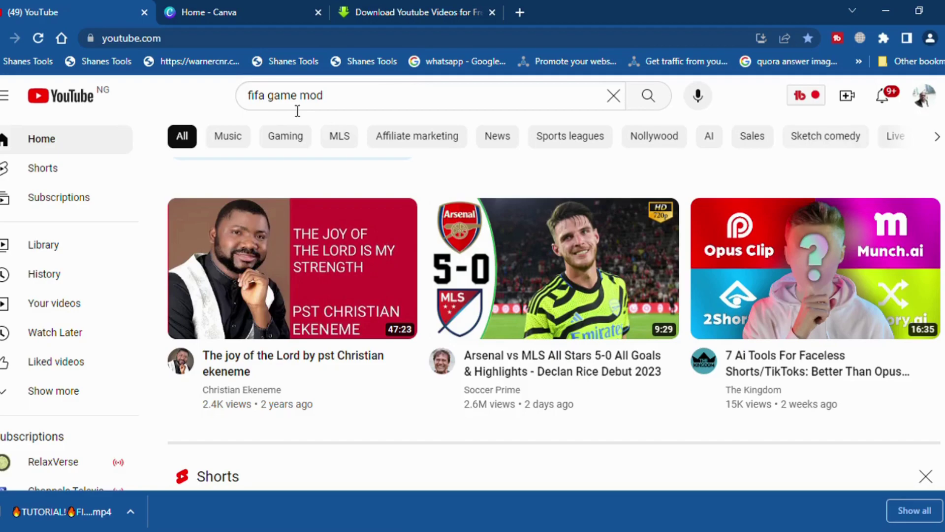
Search YouTube for 'fifa game mod' and browse the results
{"action": "left_click", "coordinate": [652, 97]}
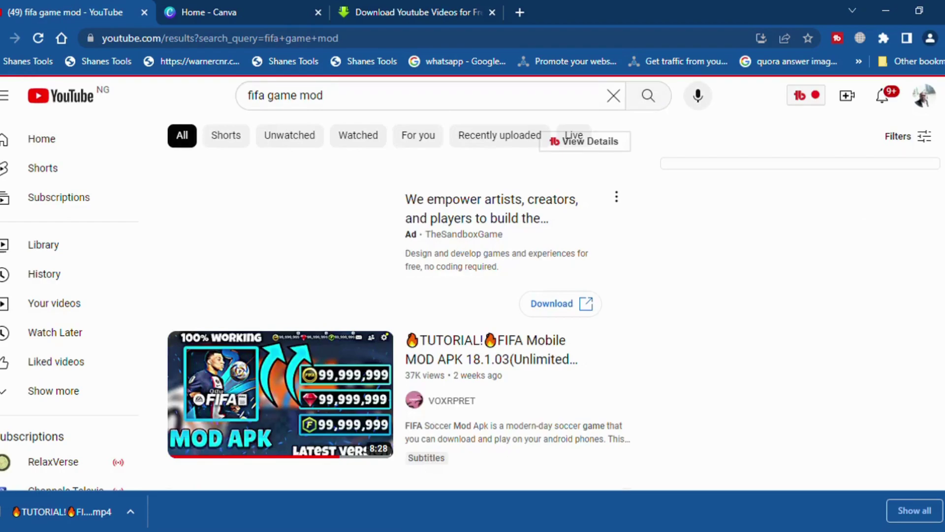
{"action": "scroll", "coordinate": [399, 296], "scroll_direction": "down", "scroll_amount": 3}
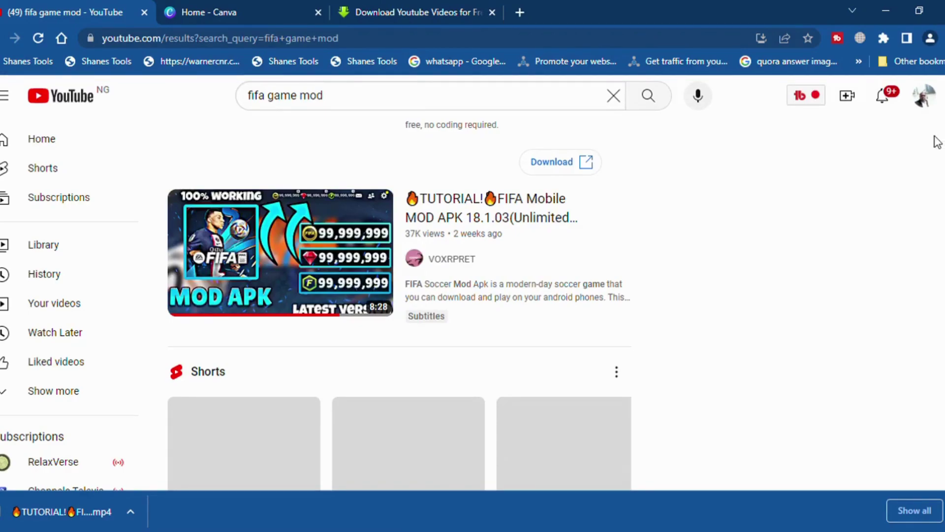
{"action": "scroll", "coordinate": [935, 143], "scroll_direction": "down", "scroll_amount": 6}
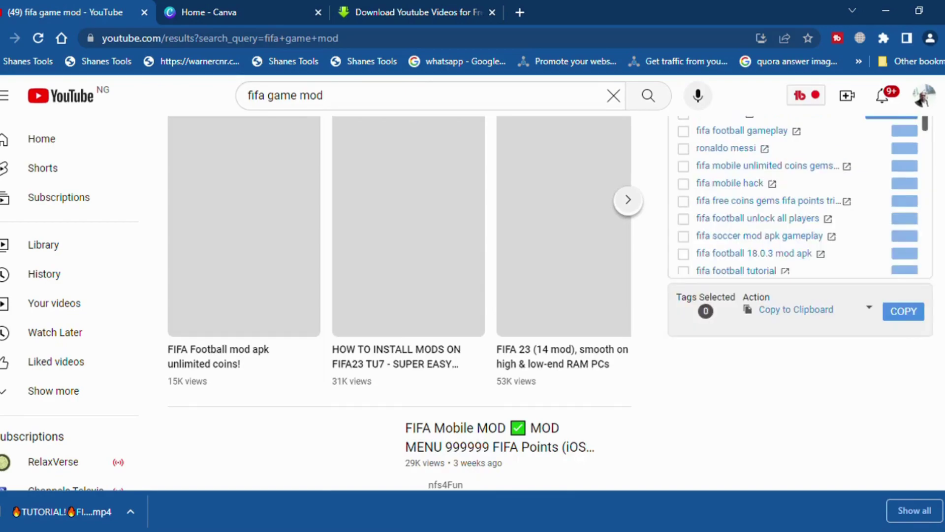
{"action": "scroll", "coordinate": [399, 295], "scroll_direction": "down", "scroll_amount": 6}
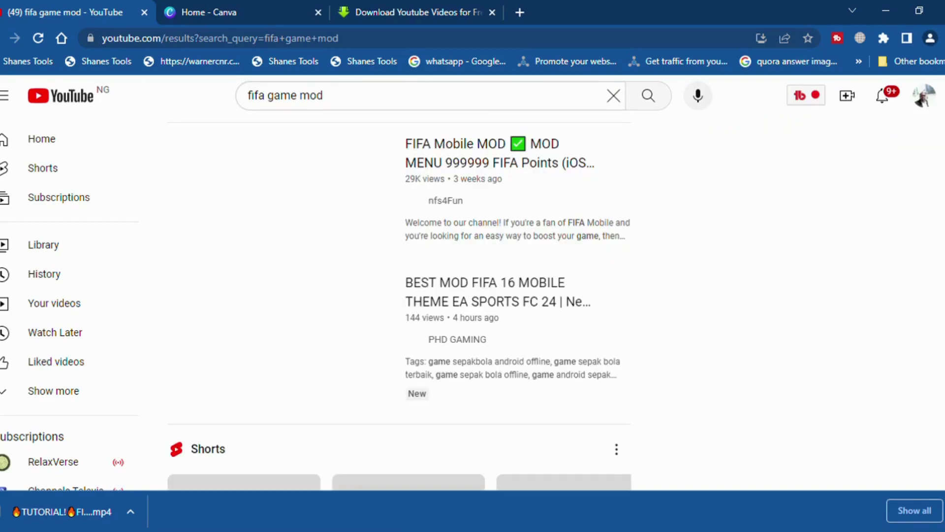
{"action": "scroll", "coordinate": [399, 295], "scroll_direction": "down", "scroll_amount": 3}
{"action": "scroll", "coordinate": [399, 295], "scroll_direction": "down", "scroll_amount": 1}
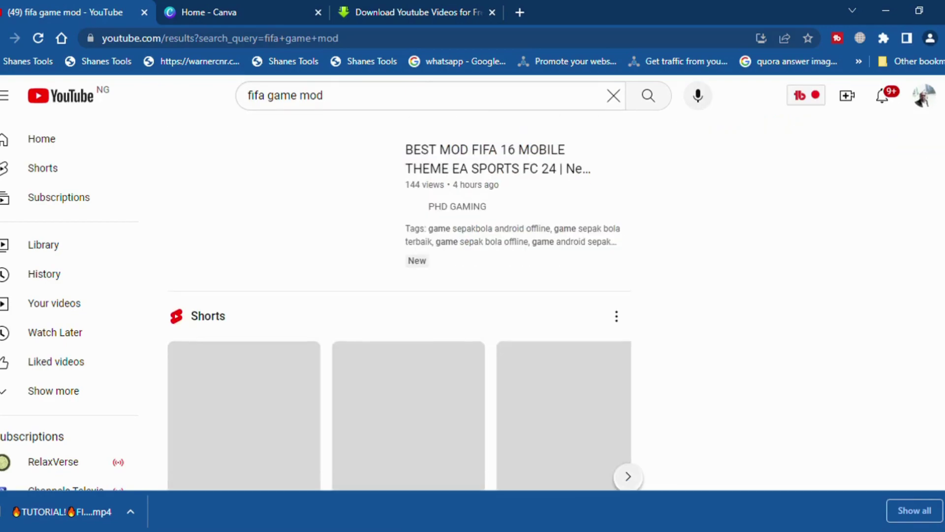
{"action": "scroll", "coordinate": [398, 295], "scroll_direction": "down", "scroll_amount": 5}
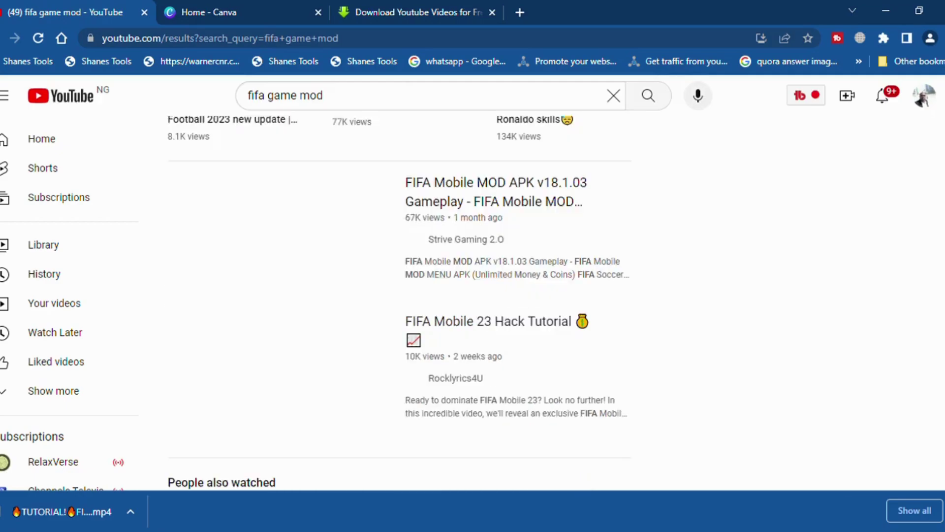
{"action": "scroll", "coordinate": [399, 300], "scroll_direction": "up", "scroll_amount": 1}
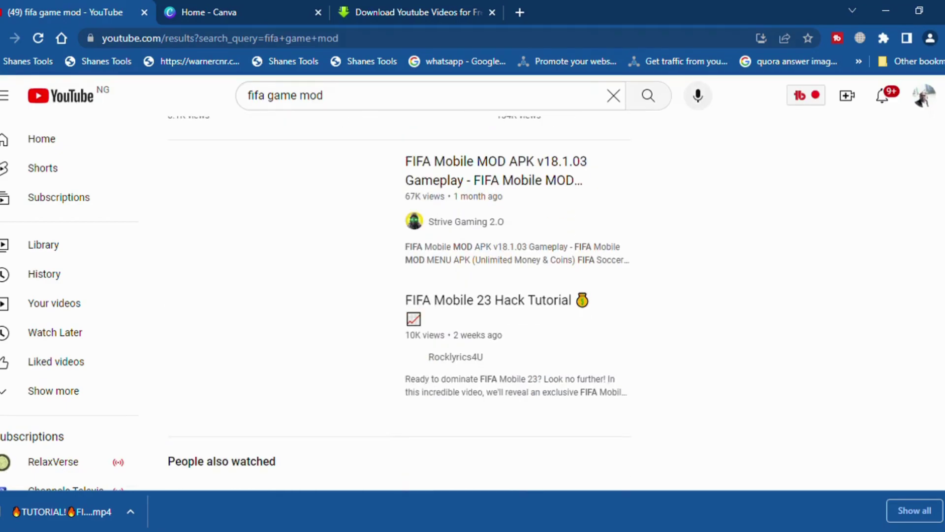
{"action": "scroll", "coordinate": [399, 295], "scroll_direction": "up", "scroll_amount": 2}
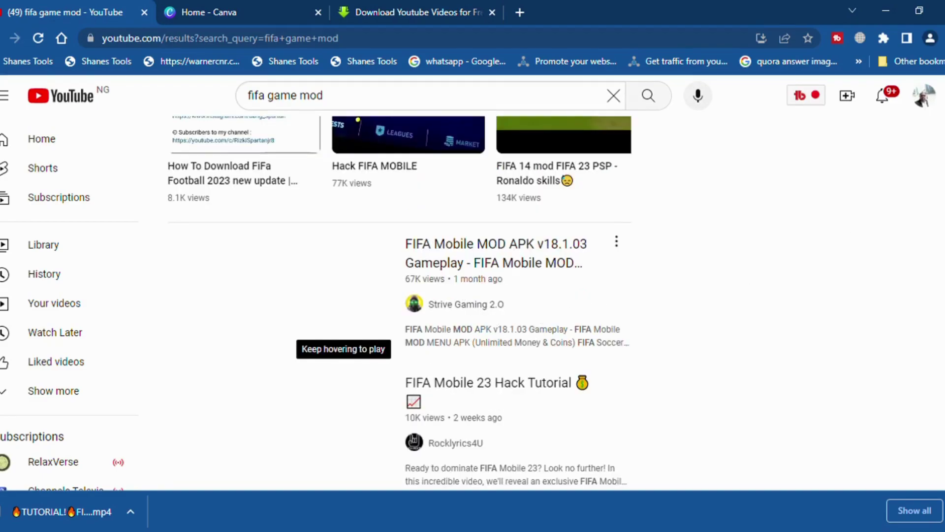
{"action": "scroll", "coordinate": [243, 351], "scroll_direction": "down", "scroll_amount": 10}
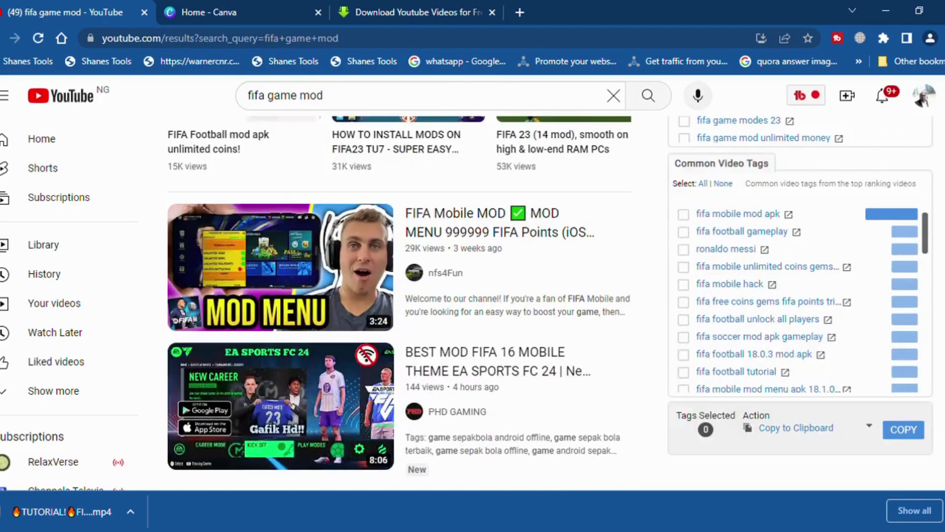
{"action": "scroll", "coordinate": [243, 352], "scroll_direction": "down", "scroll_amount": 7}
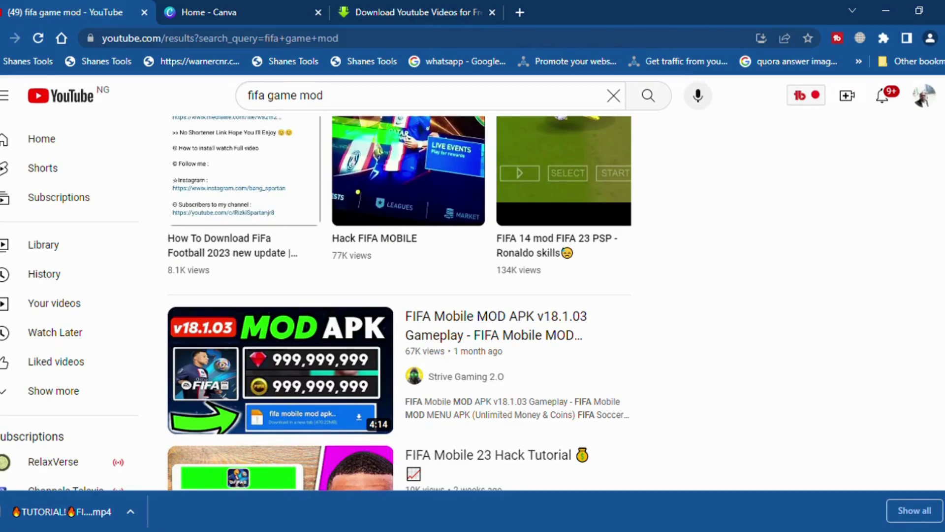
{"action": "scroll", "coordinate": [399, 276], "scroll_direction": "up", "scroll_amount": 5}
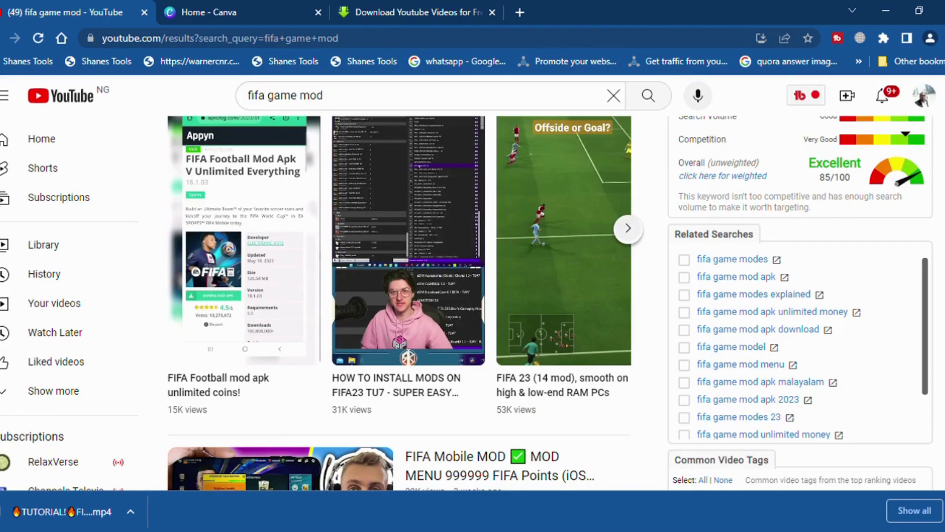
{"action": "scroll", "coordinate": [321, 397], "scroll_direction": "up", "scroll_amount": 5}
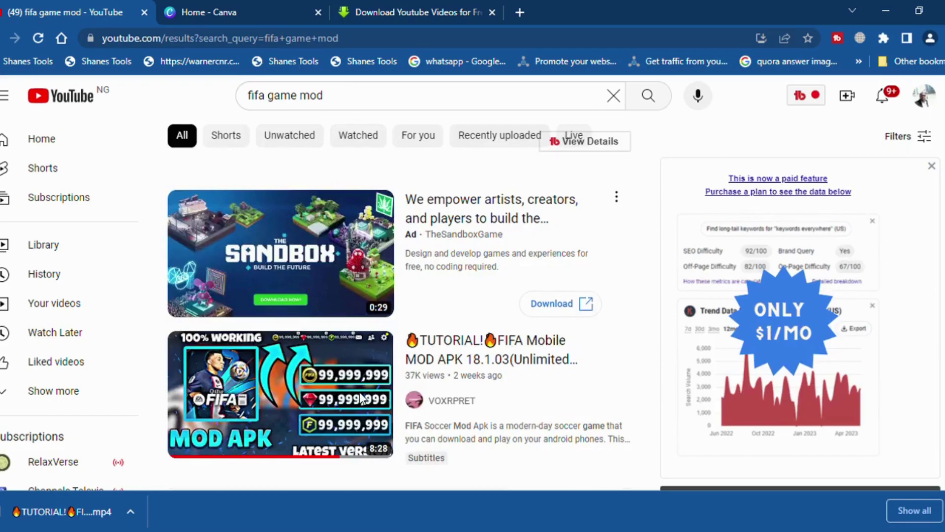
Open the FIFA Mobile MOD APK tutorial, pause it, and copy its youtu.be share link
{"action": "left_click", "coordinate": [299, 392]}
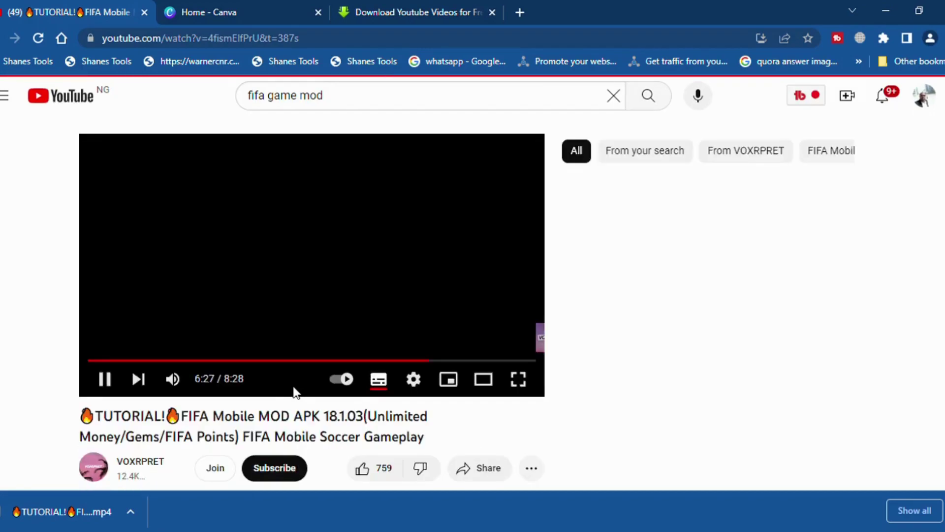
{"action": "left_click", "coordinate": [110, 385]}
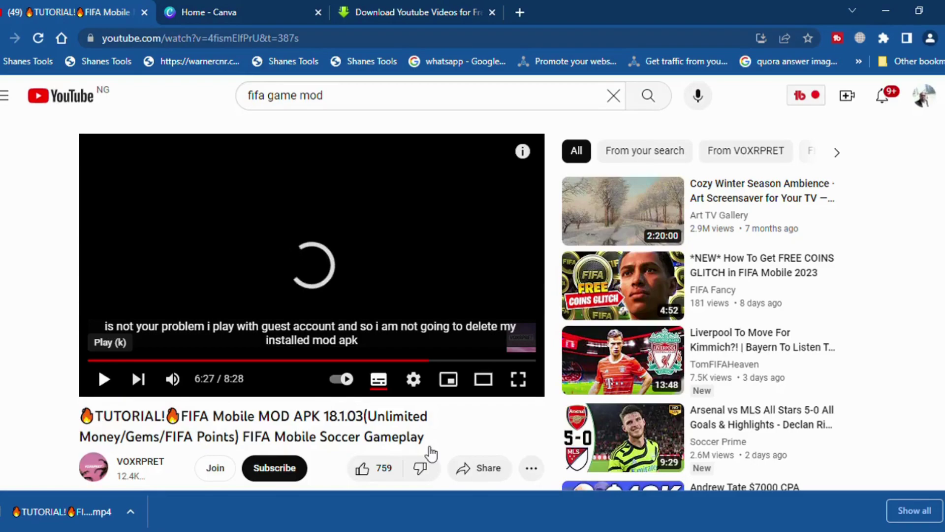
{"action": "left_click", "coordinate": [489, 469]}
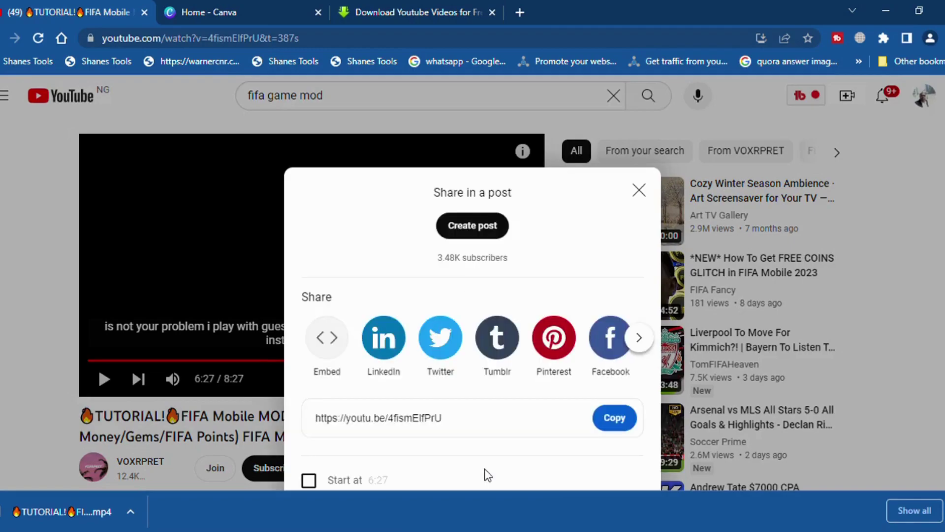
{"action": "left_click", "coordinate": [618, 428]}
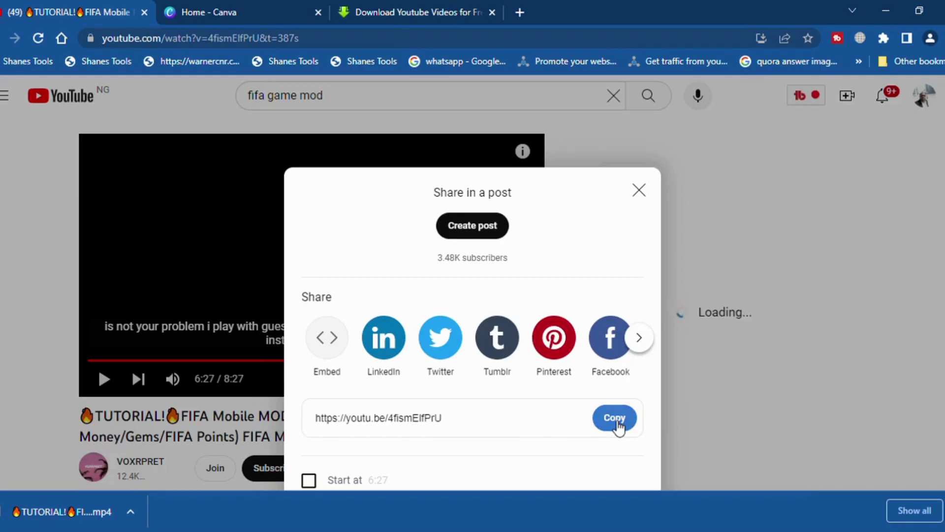
{"action": "left_click", "coordinate": [618, 428]}
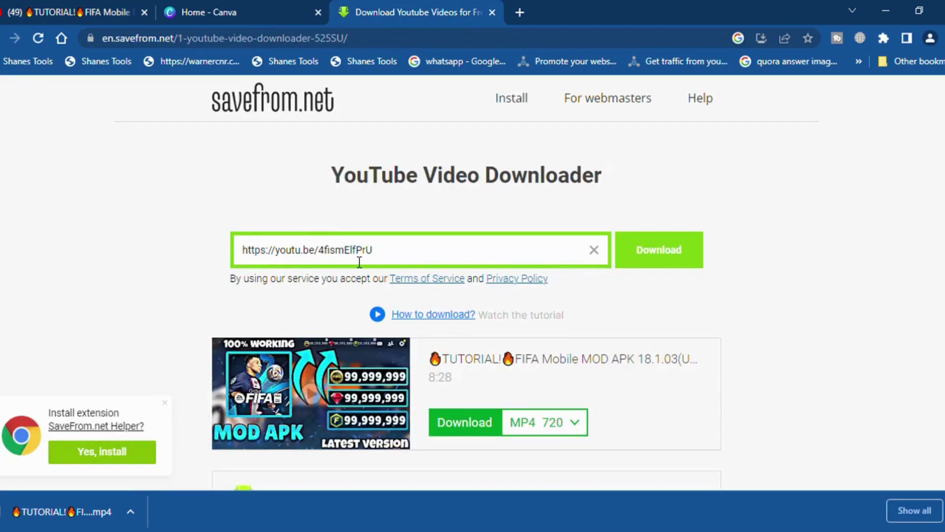
Fetch SaveFrom.net download options for the pasted youtu.be tutorial link
{"action": "triple_click", "coordinate": [391, 260]}
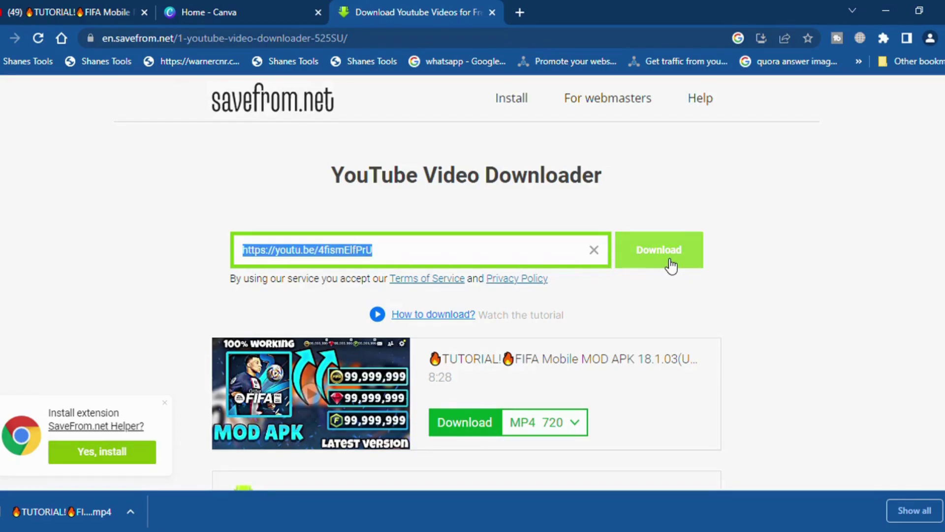
{"action": "left_click", "coordinate": [822, 232]}
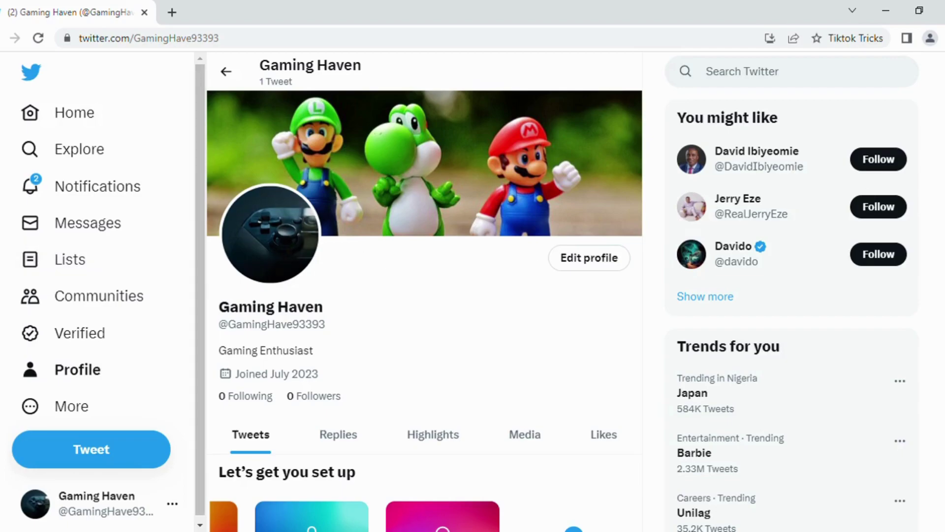
Open Gaming Haven's tweet with the Fifa mobile 2023 download tips
{"action": "scroll", "coordinate": [527, 341], "scroll_direction": "down", "scroll_amount": 8}
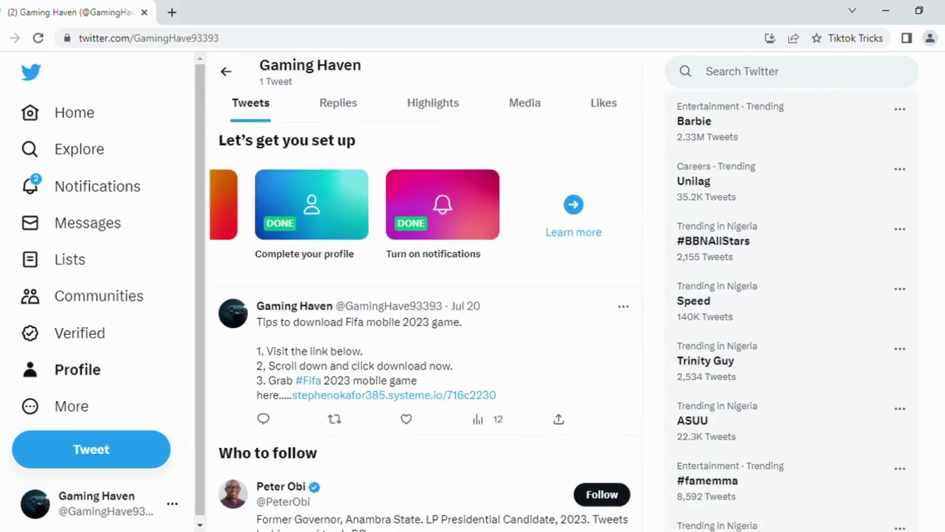
{"action": "left_click", "coordinate": [506, 270]}
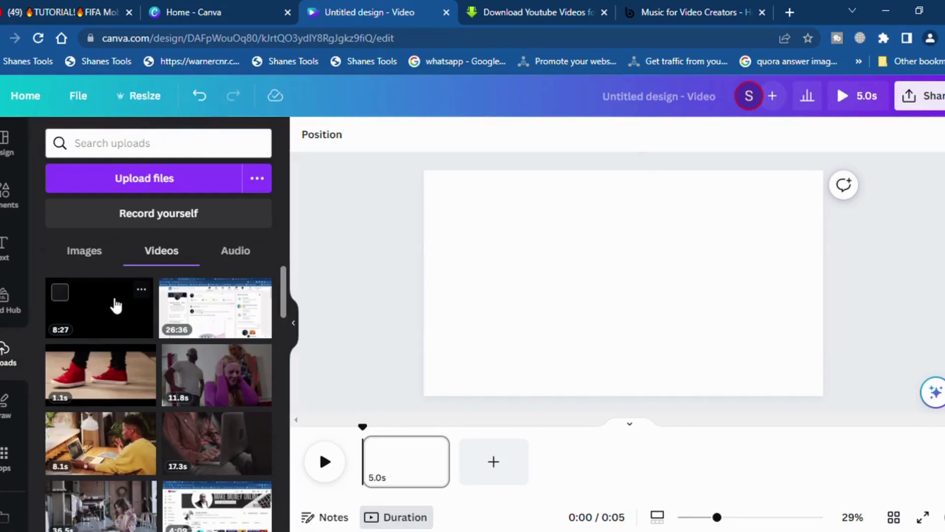
Place the 8:27 FIFA gameplay video on the blank page and stretch it to fill the page
{"action": "left_click_drag", "start_coordinate": [120, 318], "coordinate": [525, 230]}
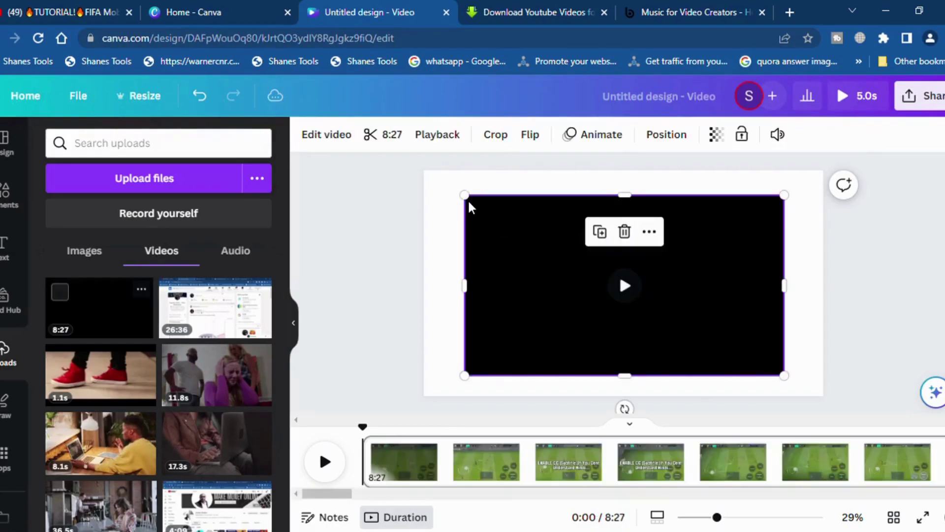
{"action": "left_click_drag", "start_coordinate": [452, 193], "coordinate": [424, 179]}
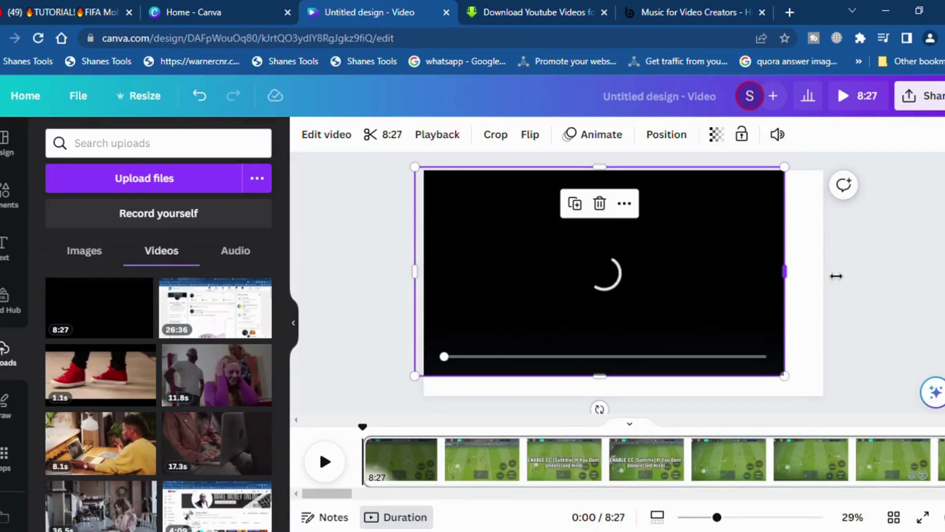
{"action": "mouse_move", "coordinate": [837, 276]}
{"action": "left_mouse_down"}
{"action": "mouse_move", "coordinate": [845, 276]}
{"action": "mouse_move", "coordinate": [825, 276]}
{"action": "left_mouse_up"}
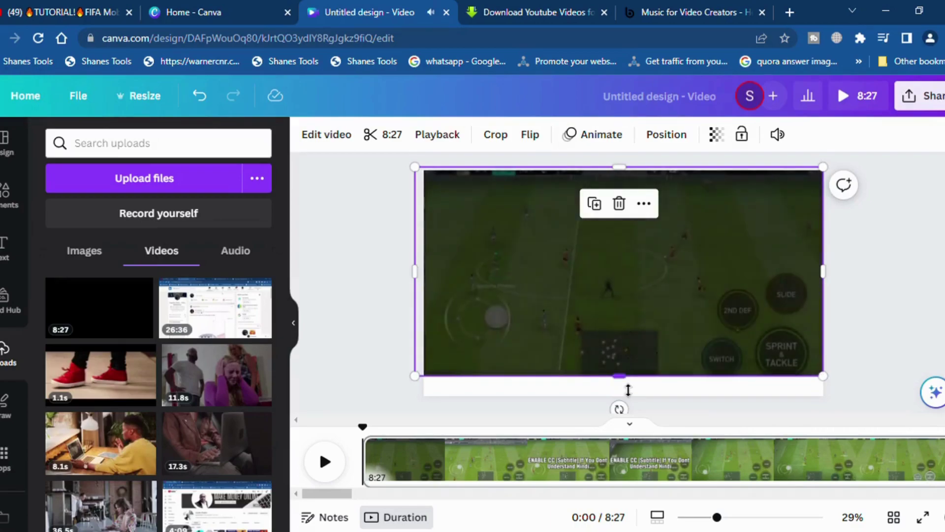
{"action": "left_click", "coordinate": [623, 275]}
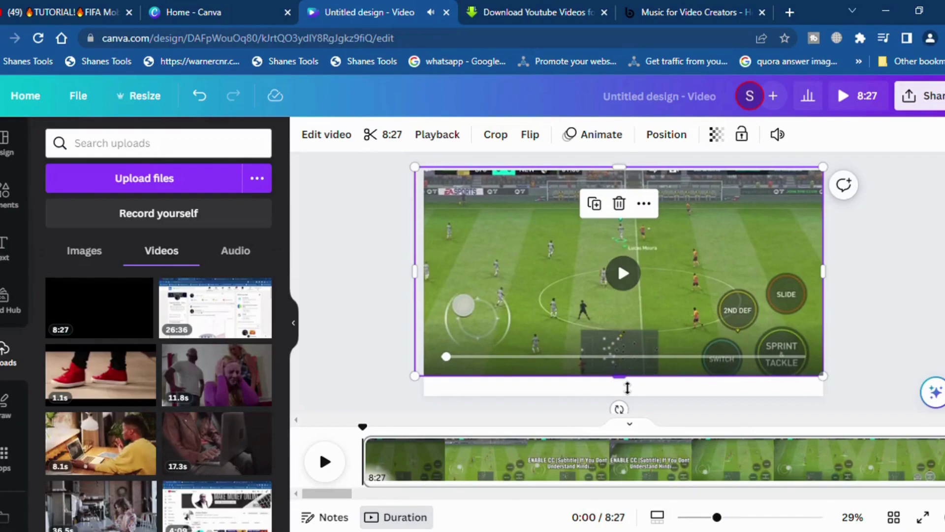
{"action": "left_click_drag", "start_coordinate": [629, 416], "coordinate": [629, 423]}
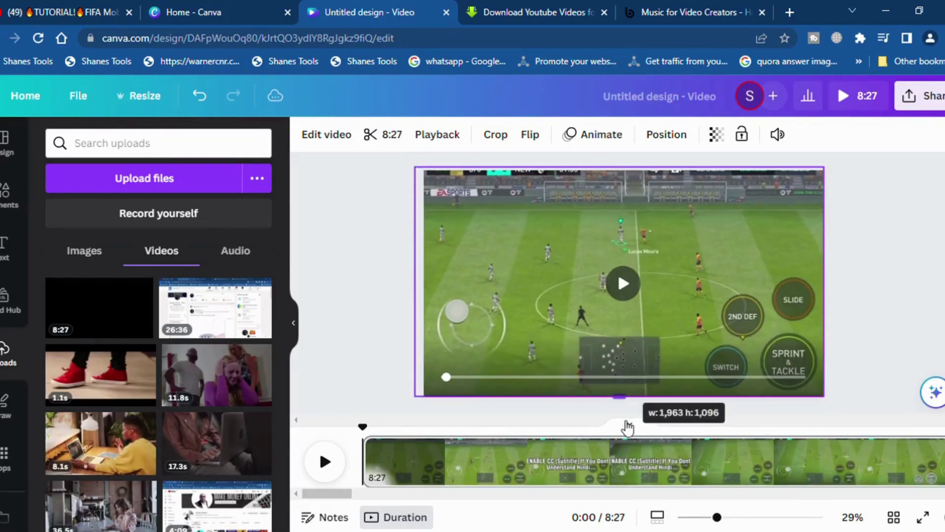
{"action": "left_click_drag", "start_coordinate": [865, 294], "coordinate": [880, 284]}
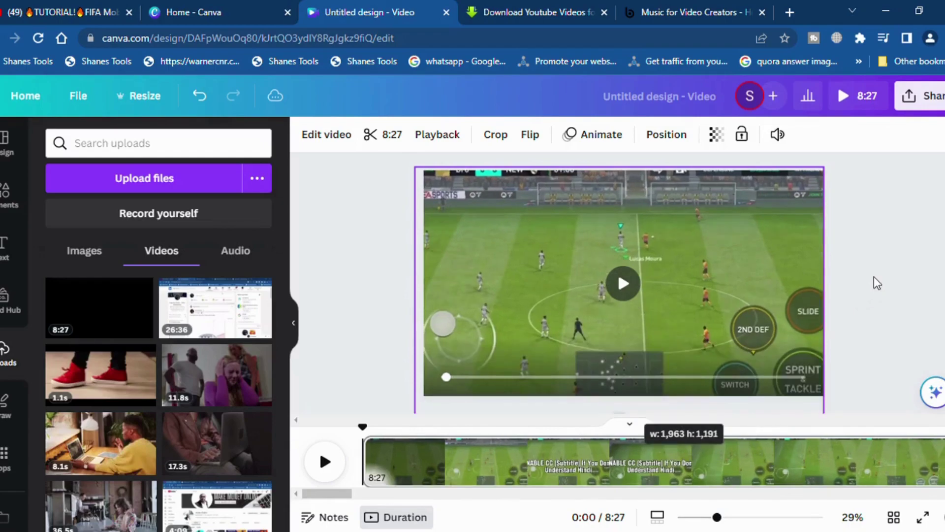
{"action": "left_click", "coordinate": [873, 276]}
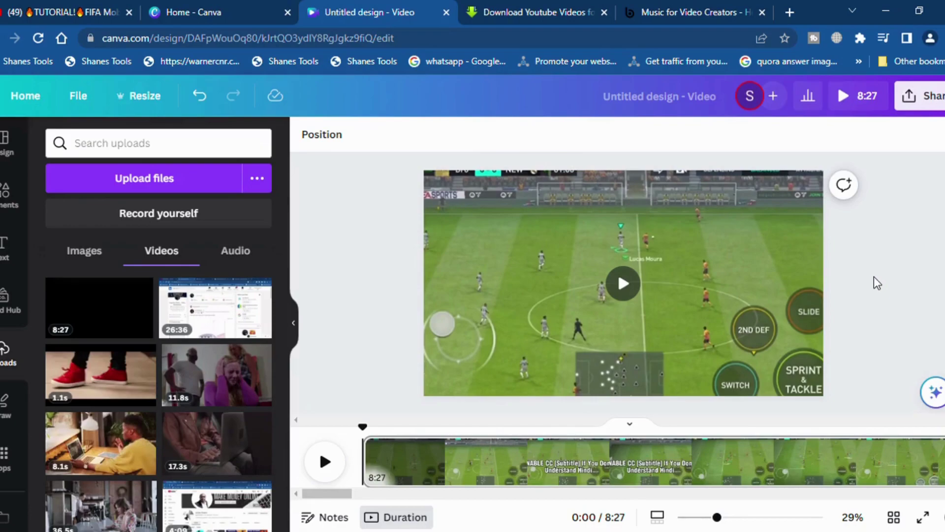
Set the playhead to the 1:01 GOAL frame and split the page there
{"action": "scroll", "coordinate": [623, 276], "scroll_direction": "down", "scroll_amount": 1}
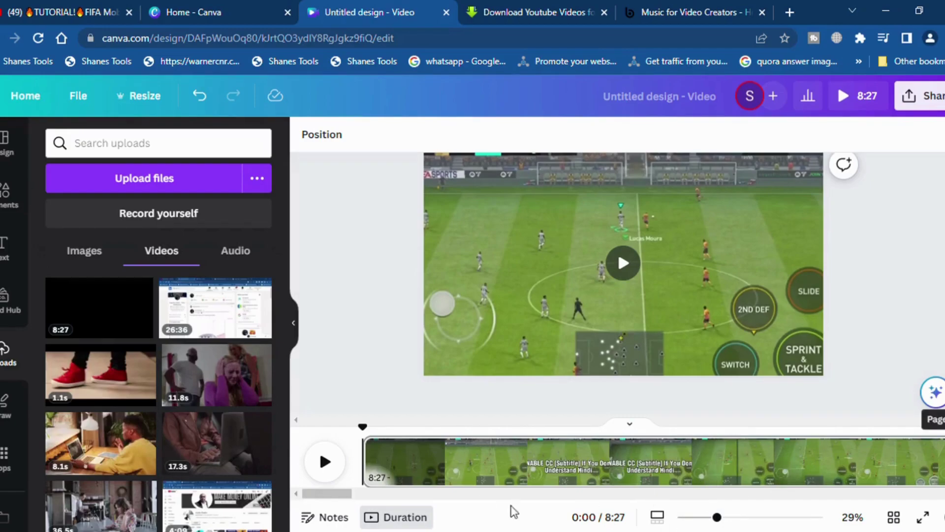
{"action": "left_click_drag", "start_coordinate": [341, 495], "coordinate": [412, 501]}
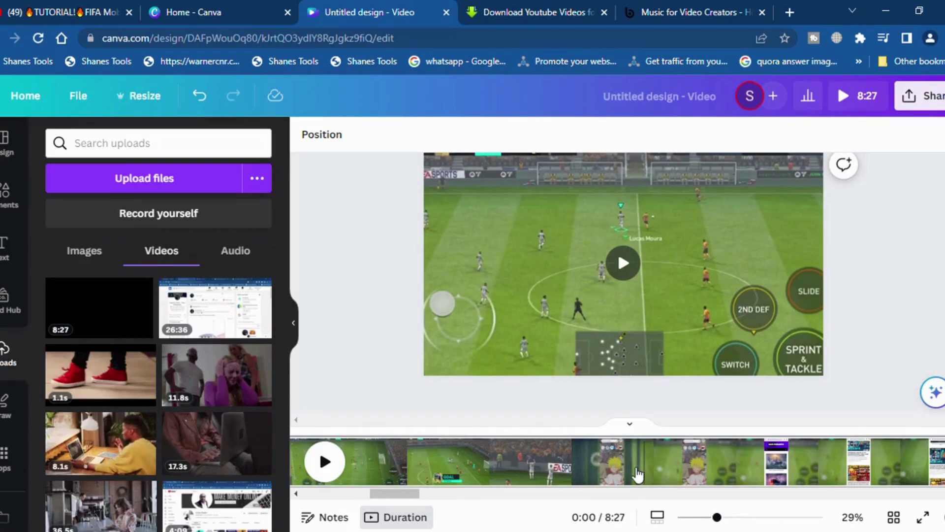
{"action": "left_click", "coordinate": [581, 471]}
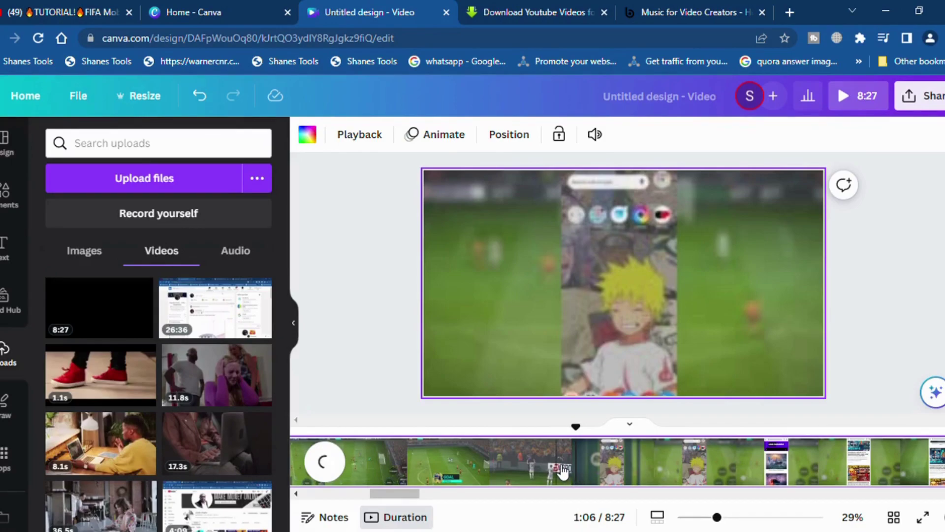
{"action": "left_click", "coordinate": [559, 470]}
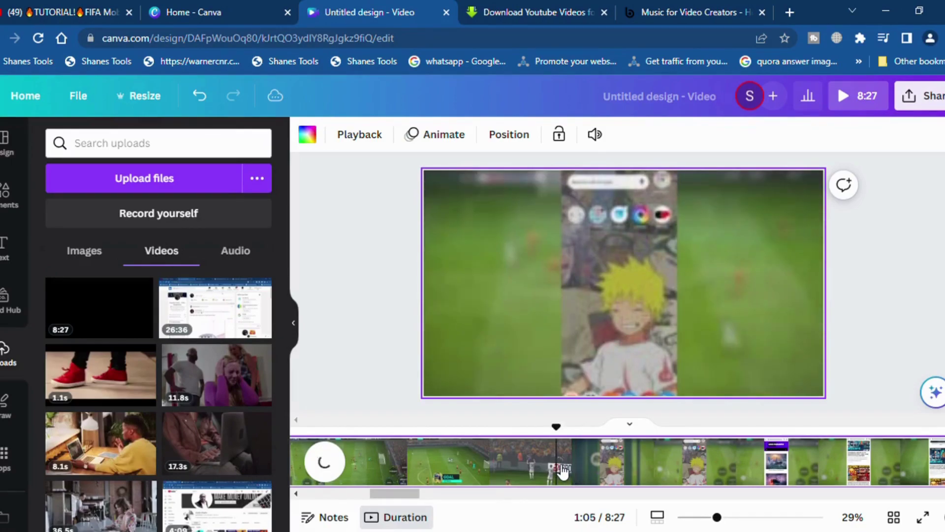
{"action": "left_click", "coordinate": [497, 472]}
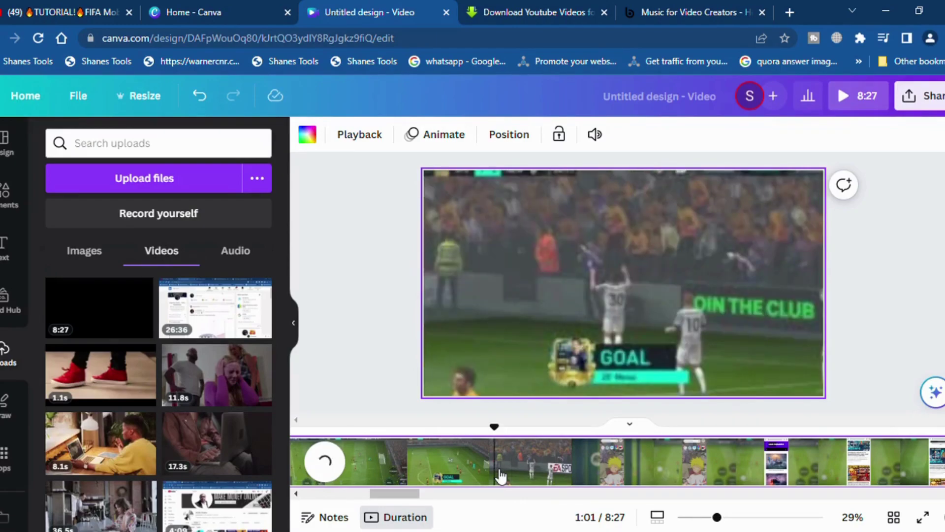
{"action": "right_click", "coordinate": [500, 475]}
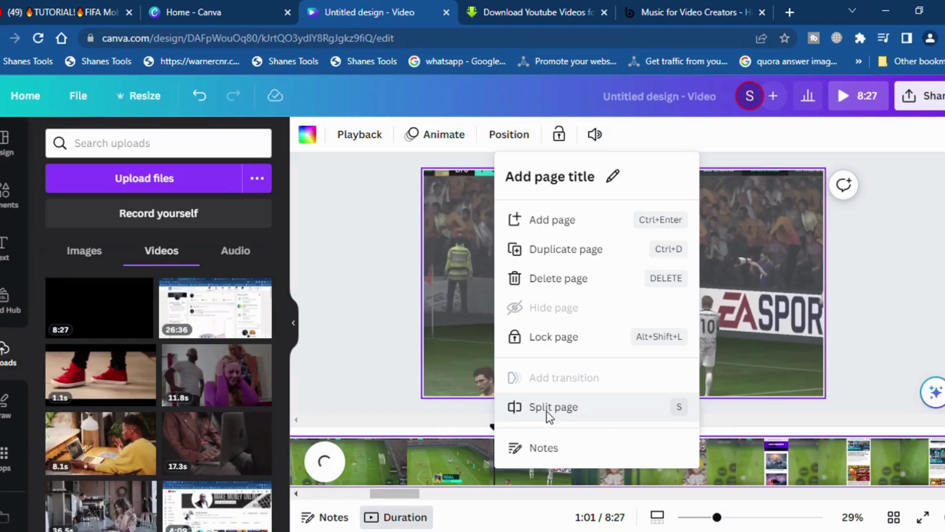
{"action": "left_click", "coordinate": [546, 409]}
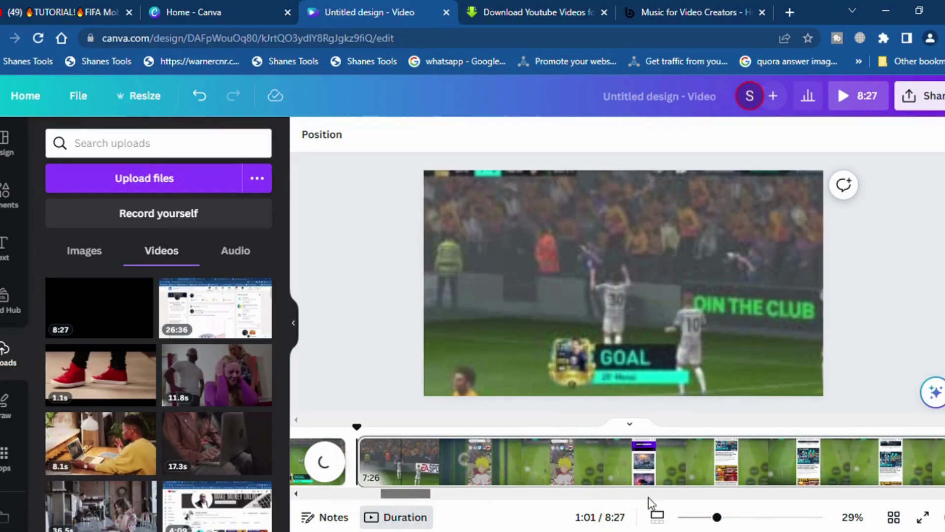
Scroll the timeline to the end of the second page
{"action": "scroll", "coordinate": [648, 498], "scroll_direction": "right", "scroll_amount": 3}
{"action": "scroll", "coordinate": [748, 509], "scroll_direction": "right", "scroll_amount": 15}
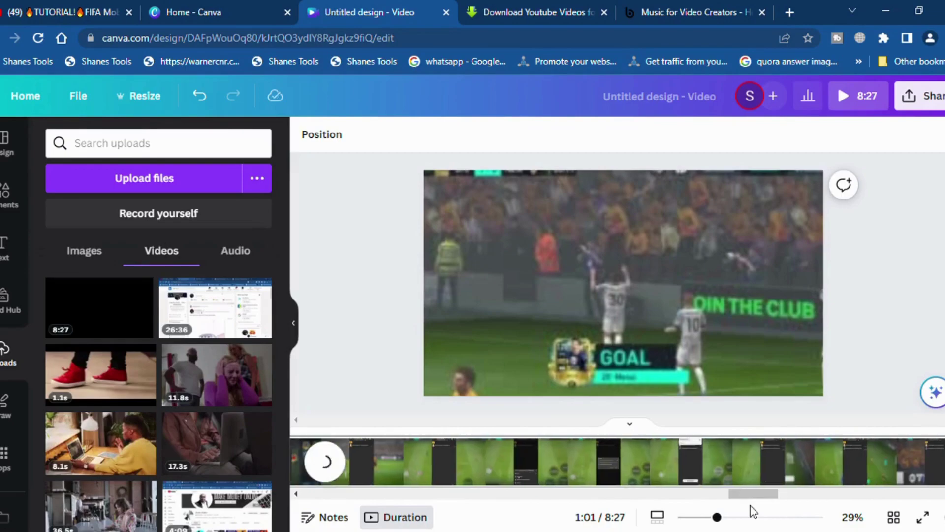
{"action": "left_click_drag", "start_coordinate": [756, 495], "coordinate": [929, 492]}
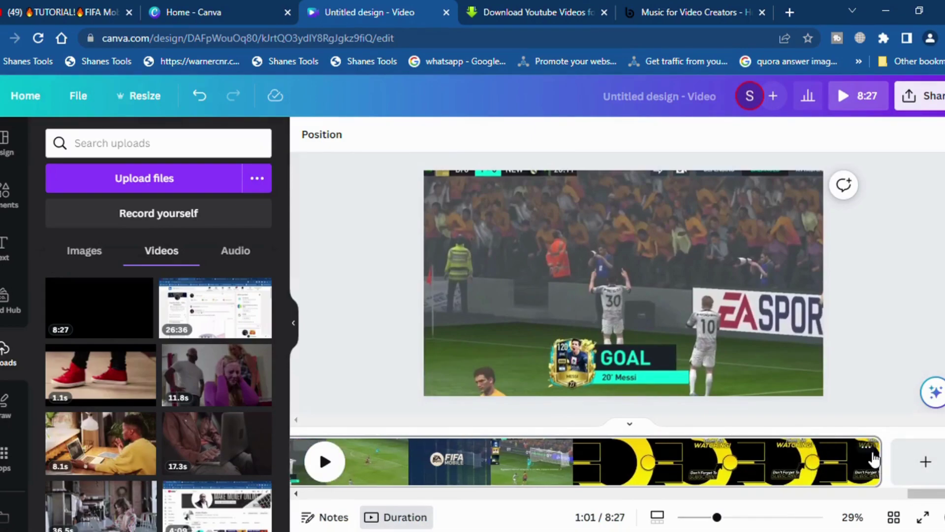
Delete the last page of the video
{"action": "left_click", "coordinate": [869, 451]}
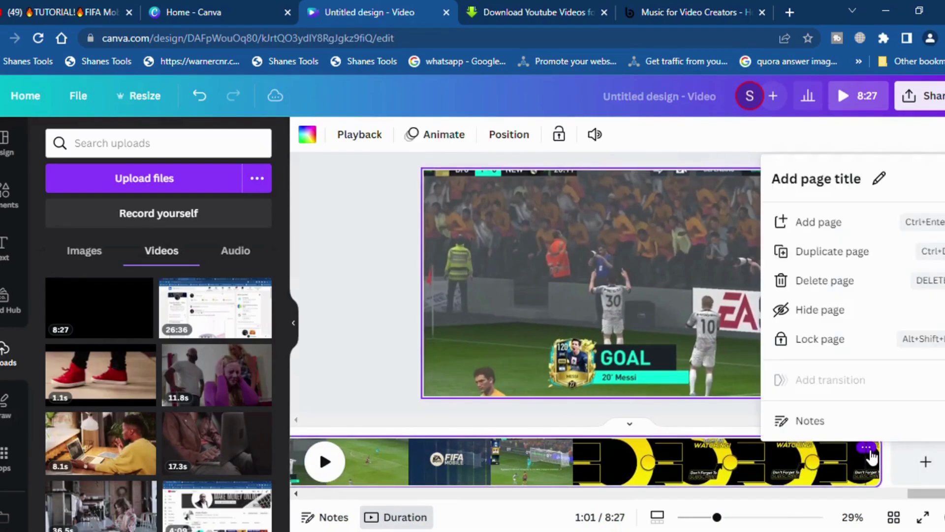
{"action": "left_click", "coordinate": [812, 281]}
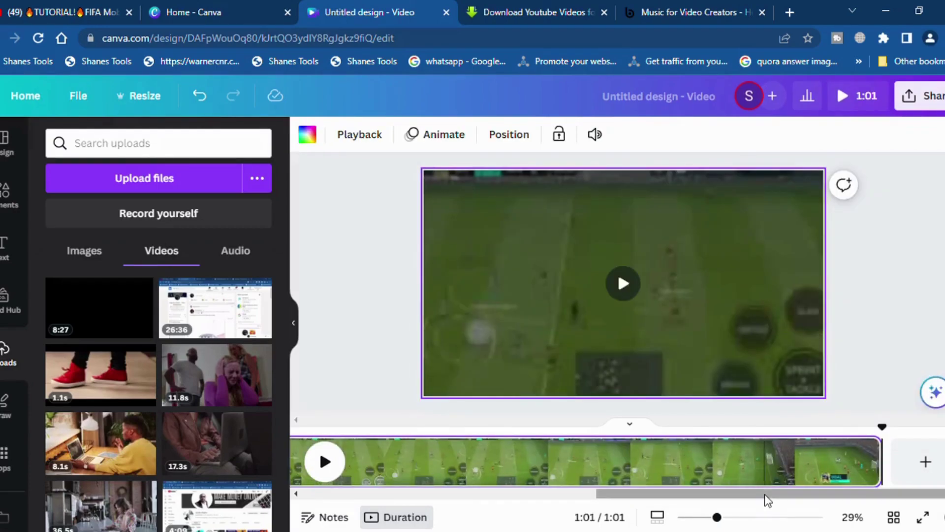
{"action": "left_click_drag", "start_coordinate": [767, 500], "coordinate": [537, 531]}
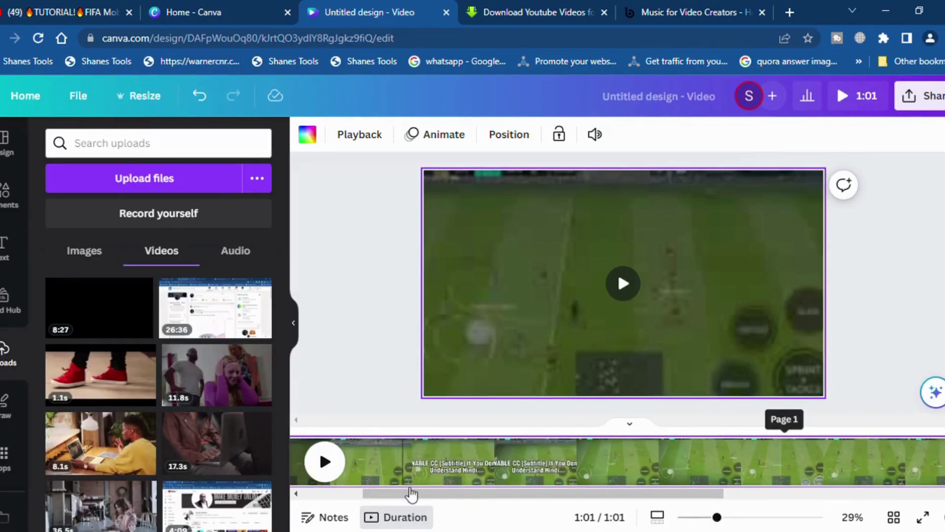
Split the clip at 0:09 and again at 0:18
{"action": "scroll", "coordinate": [407, 494], "scroll_direction": "left", "scroll_amount": 3}
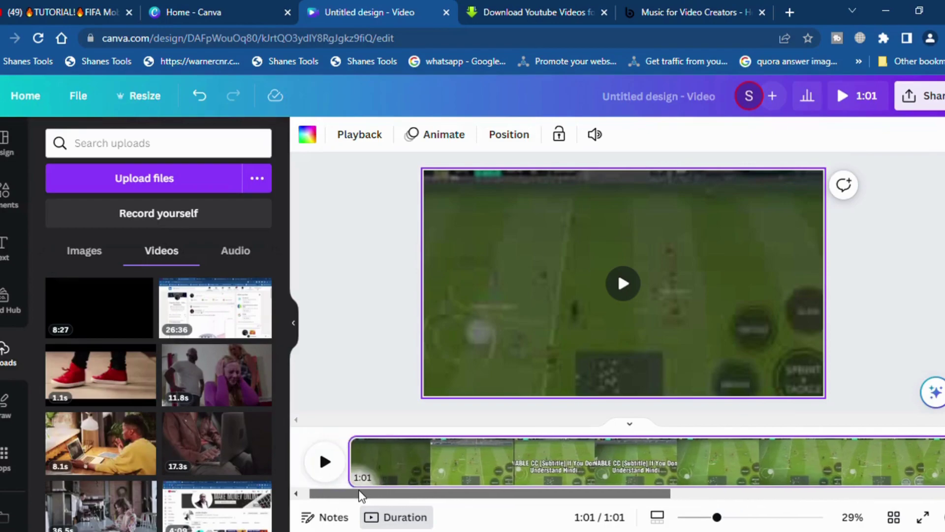
{"action": "scroll", "coordinate": [407, 494], "scroll_direction": "right", "scroll_amount": 2}
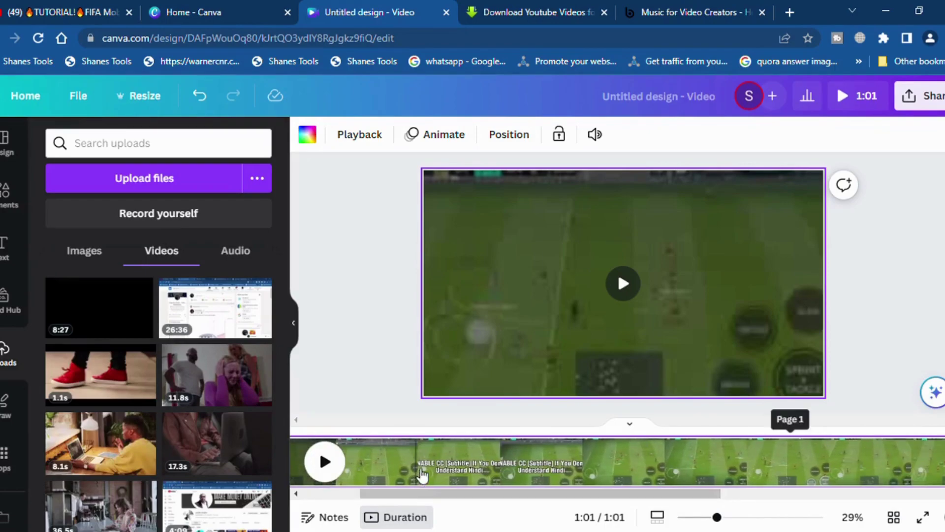
{"action": "left_click", "coordinate": [422, 471]}
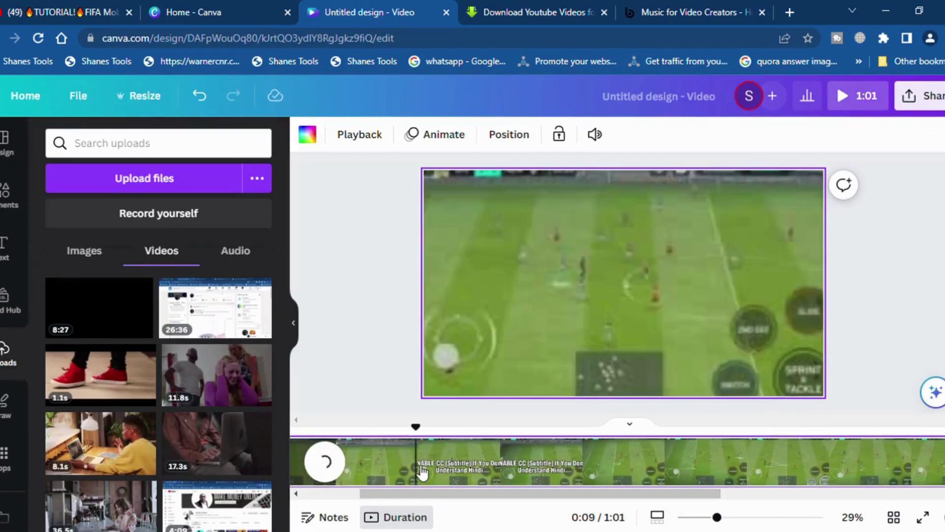
{"action": "right_click", "coordinate": [422, 472]}
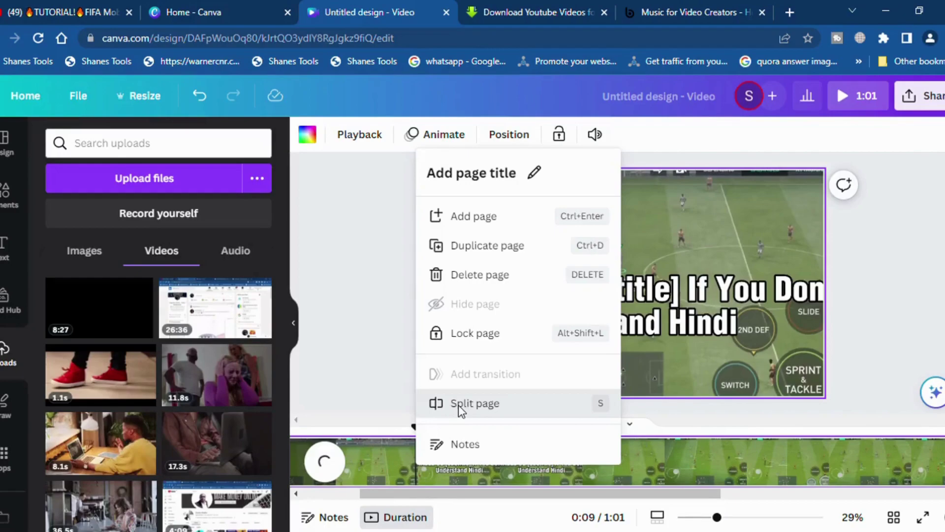
{"action": "left_click", "coordinate": [459, 404]}
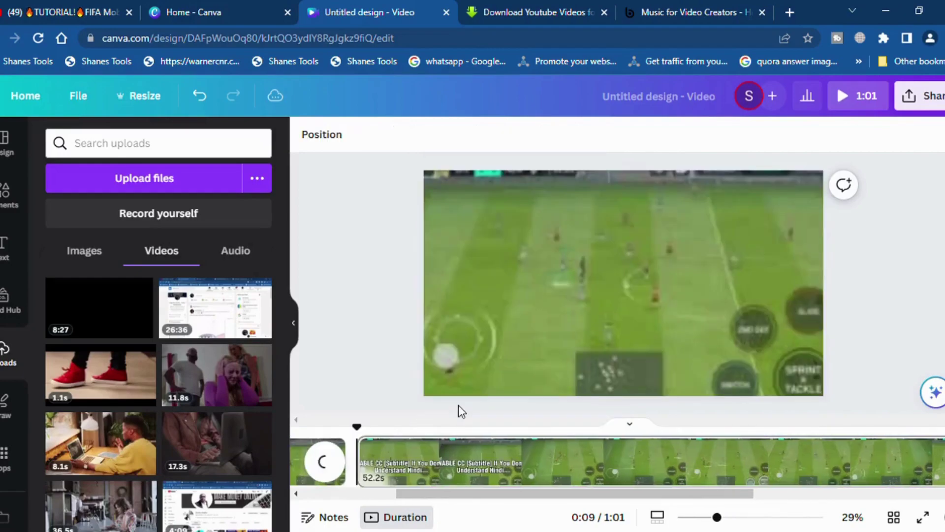
{"action": "left_click", "coordinate": [529, 471]}
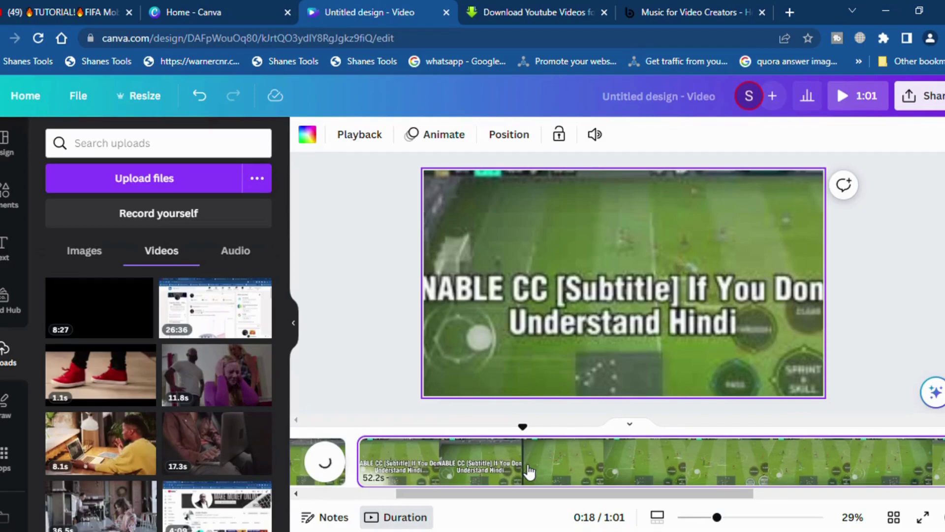
{"action": "right_click", "coordinate": [530, 472]}
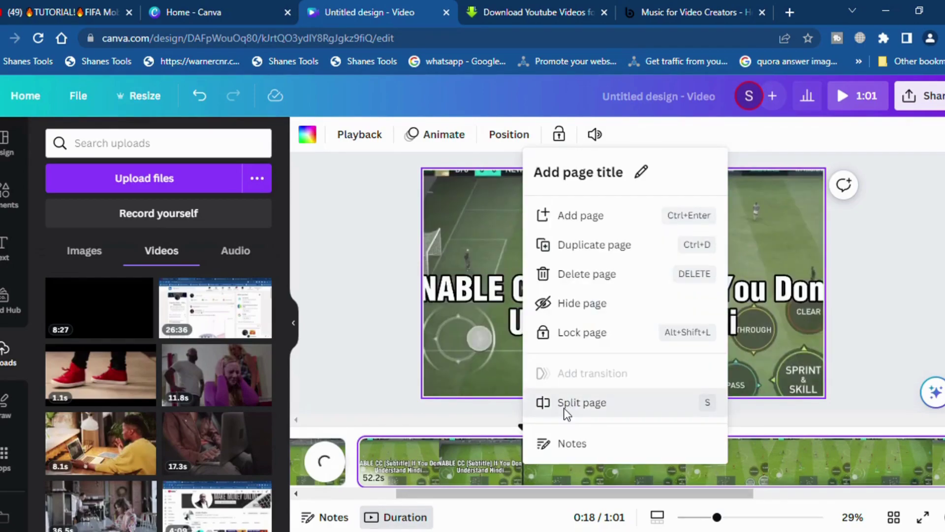
{"action": "left_click", "coordinate": [563, 407]}
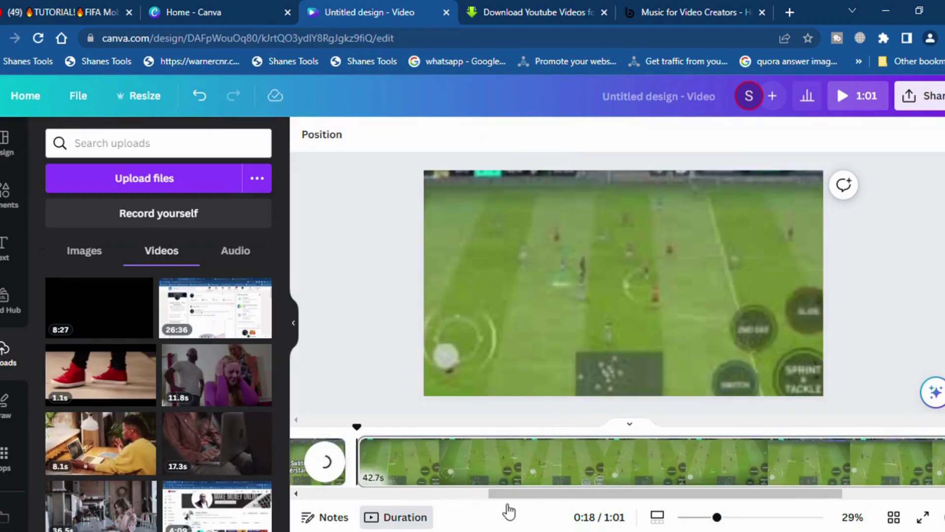
Delete the unwanted subtitle clip and re-split at 0:09, leaving a 9.2s first clip
{"action": "left_click_drag", "start_coordinate": [514, 498], "coordinate": [431, 510]}
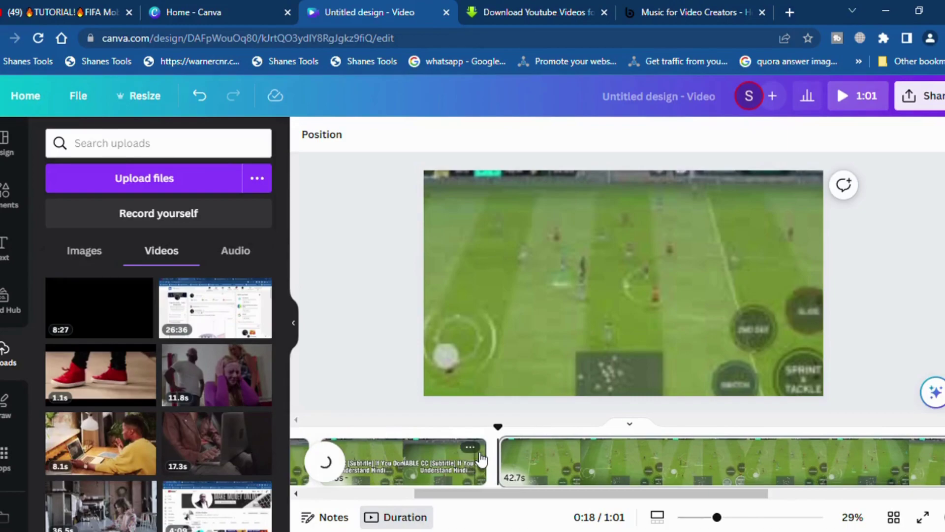
{"action": "left_click", "coordinate": [474, 449]}
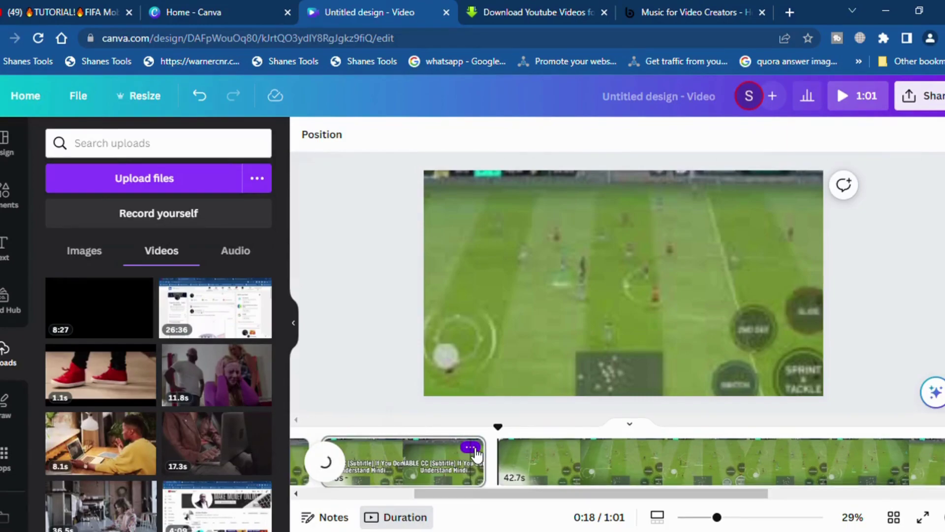
{"action": "left_click", "coordinate": [472, 448]}
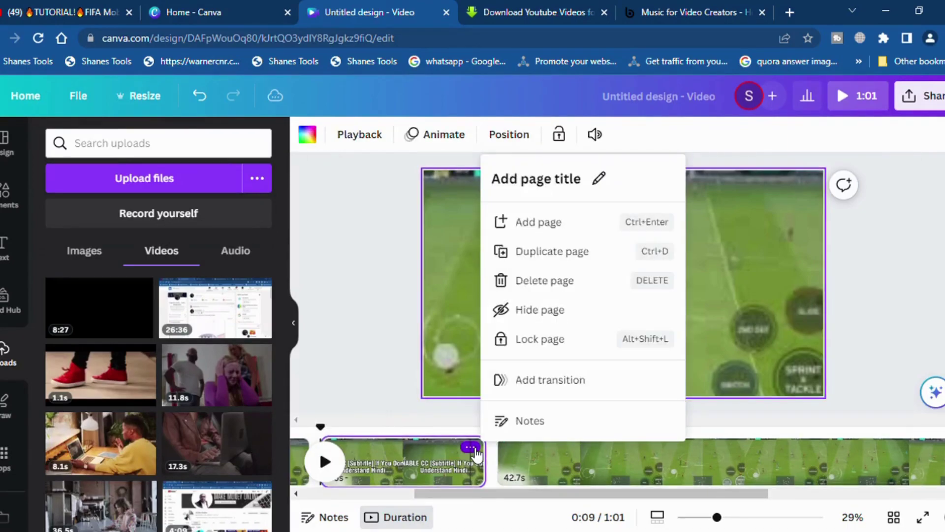
{"action": "left_click", "coordinate": [535, 283]}
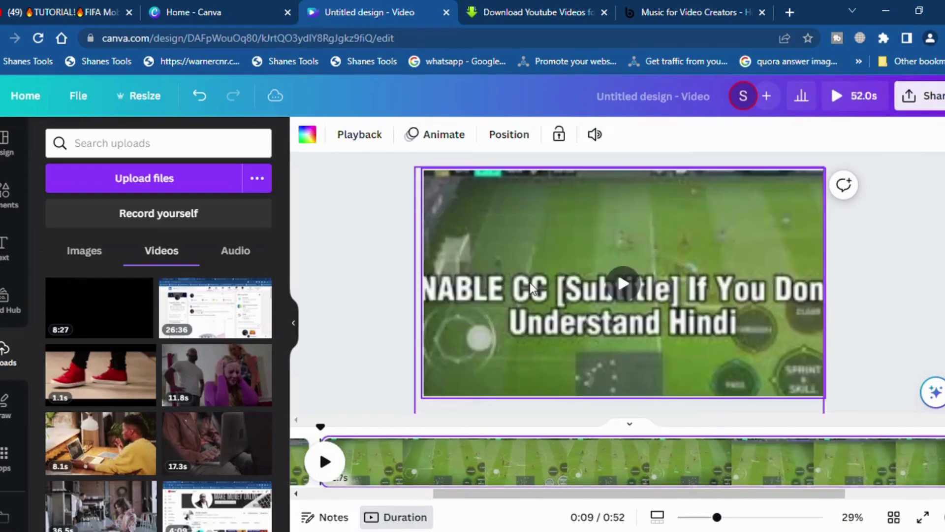
{"action": "key", "text": "s"}
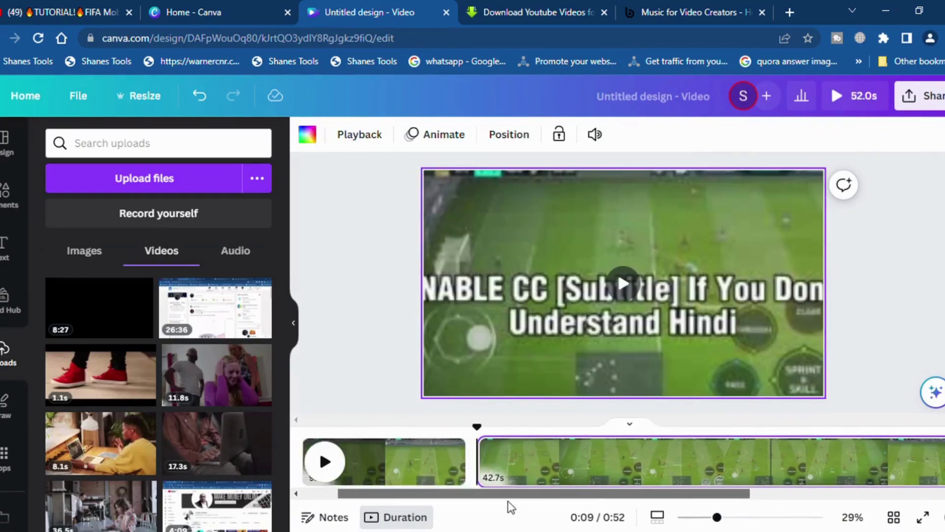
{"action": "left_click", "coordinate": [454, 463]}
{"action": "left_click", "coordinate": [449, 461]}
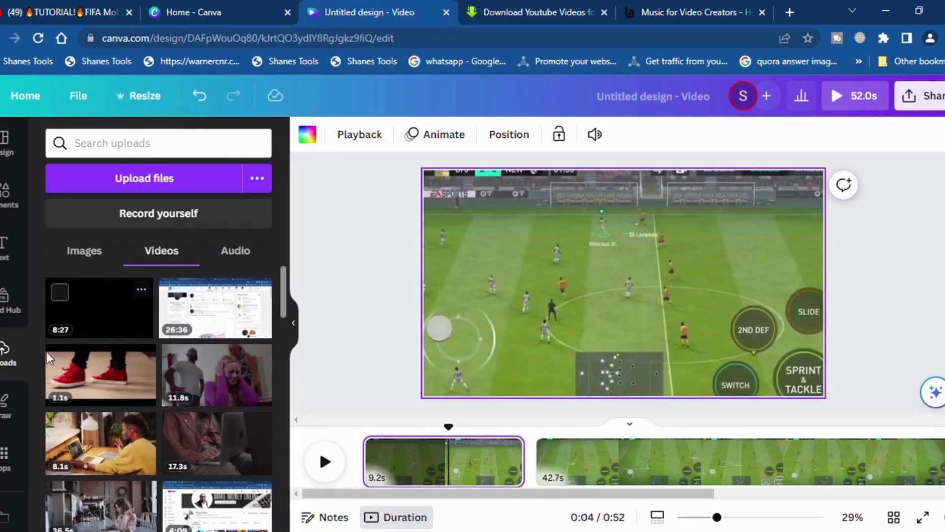
Open the untitled video design holding the 28.2-second FIFA gameplay clip
{"action": "left_click", "coordinate": [154, 183]}
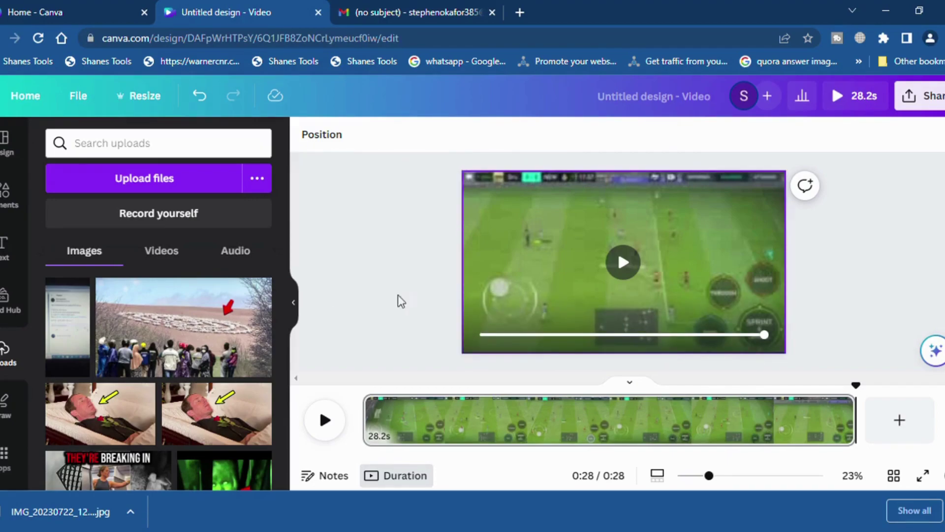
Drag the tweet screenshot from Uploads onto the gameplay video
{"action": "mouse_move", "coordinate": [62, 331]}
{"action": "left_click_drag", "start_coordinate": [62, 332], "coordinate": [638, 271]}
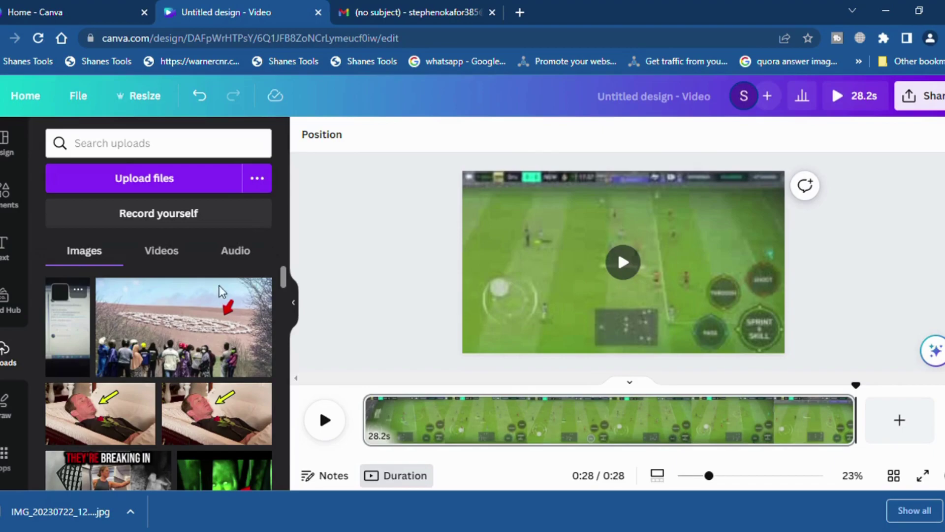
{"action": "left_click_drag", "start_coordinate": [66, 341], "coordinate": [627, 258]}
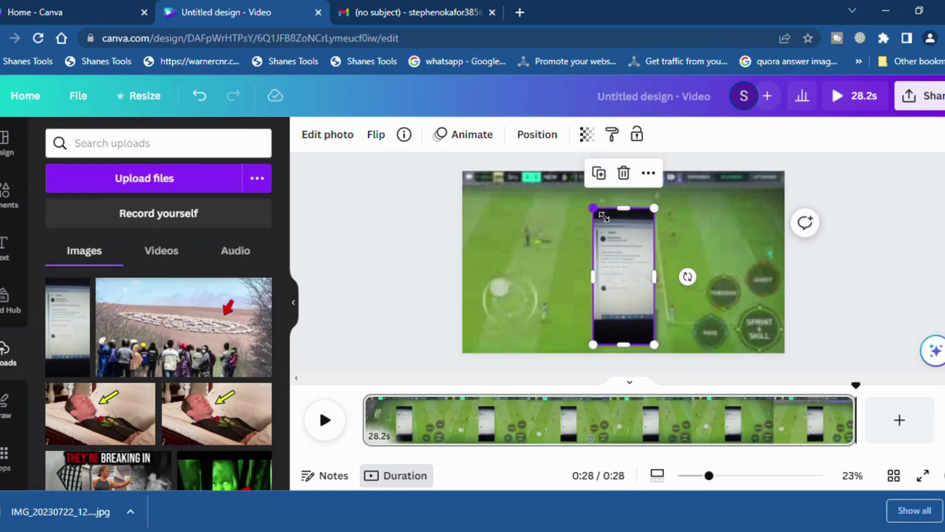
Stretch the screenshot to full frame height and widen it to about 982 px across the middle
{"action": "left_click_drag", "start_coordinate": [593, 209], "coordinate": [584, 191]}
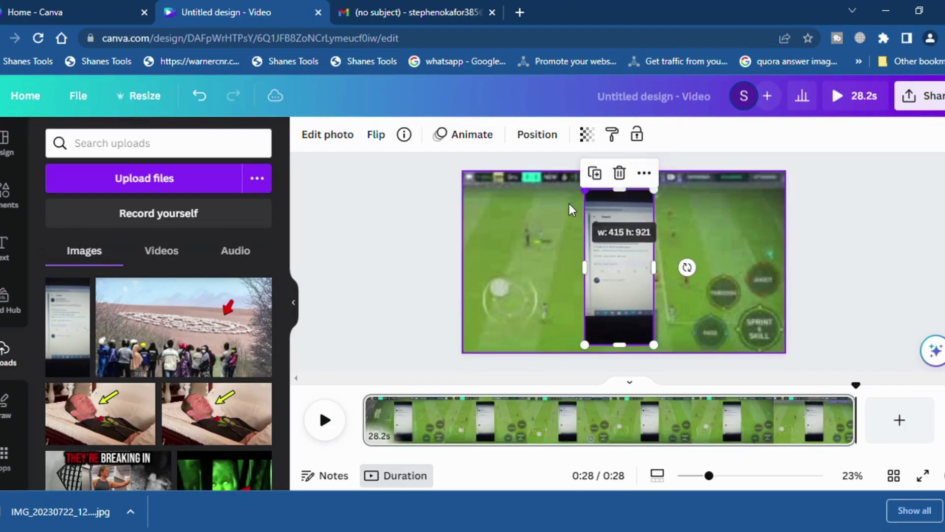
{"action": "left_click_drag", "start_coordinate": [588, 275], "coordinate": [554, 274]}
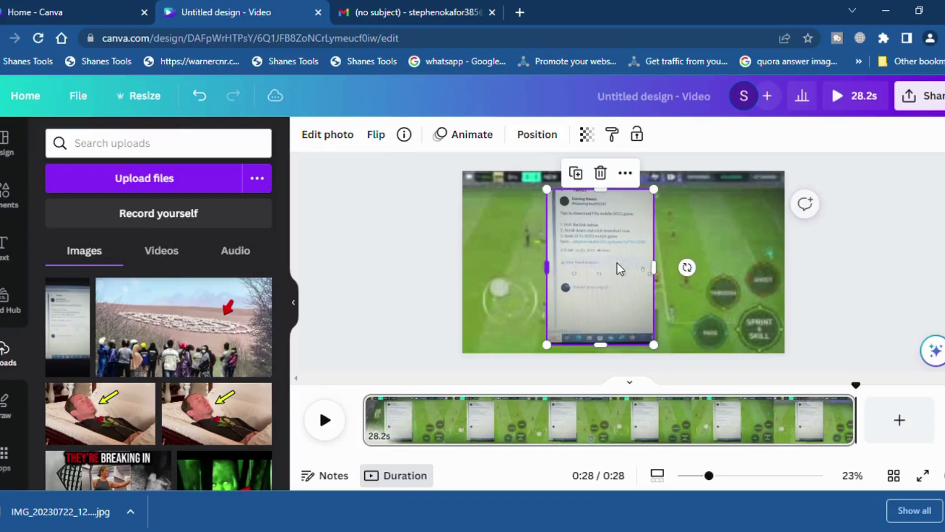
{"action": "mouse_move", "coordinate": [679, 275]}
{"action": "left_mouse_down"}
{"action": "mouse_move", "coordinate": [695, 275]}
{"action": "mouse_move", "coordinate": [686, 268]}
{"action": "left_mouse_up"}
{"action": "left_click_drag", "start_coordinate": [629, 198], "coordinate": [630, 178]}
{"action": "left_click_drag", "start_coordinate": [626, 362], "coordinate": [625, 365]}
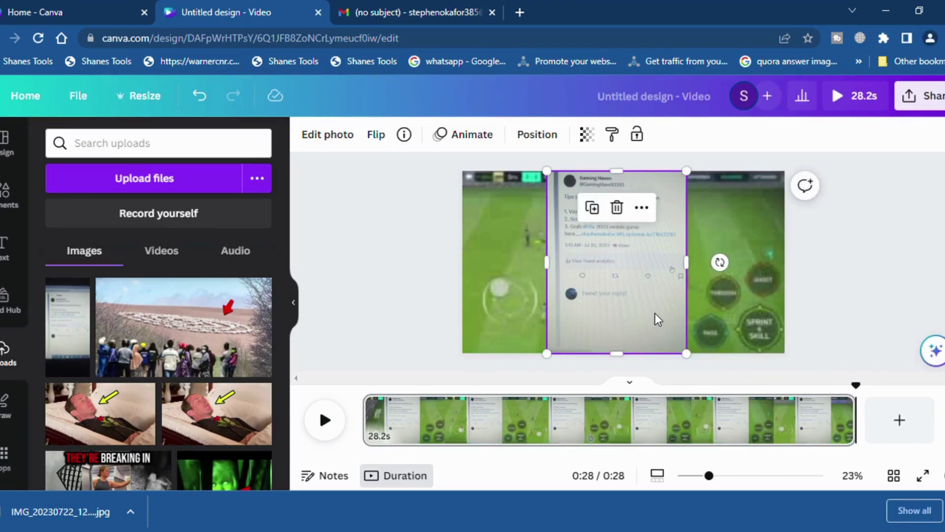
{"action": "left_click_drag", "start_coordinate": [662, 321], "coordinate": [661, 317]}
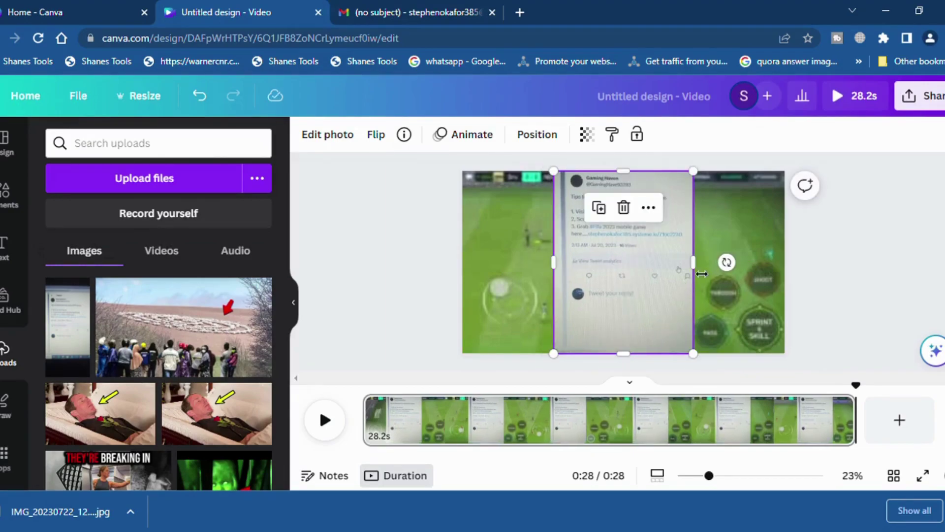
{"action": "left_click_drag", "start_coordinate": [709, 271], "coordinate": [756, 262]}
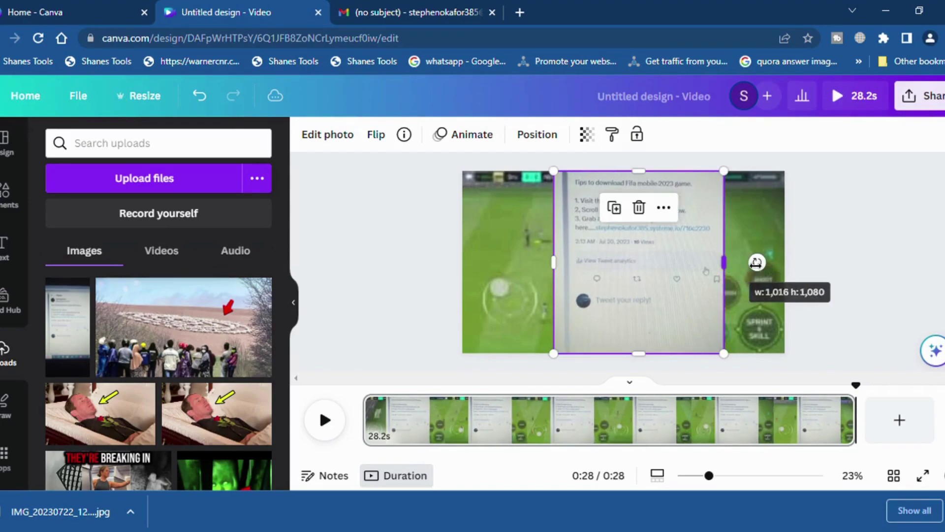
{"action": "left_click", "coordinate": [915, 250]}
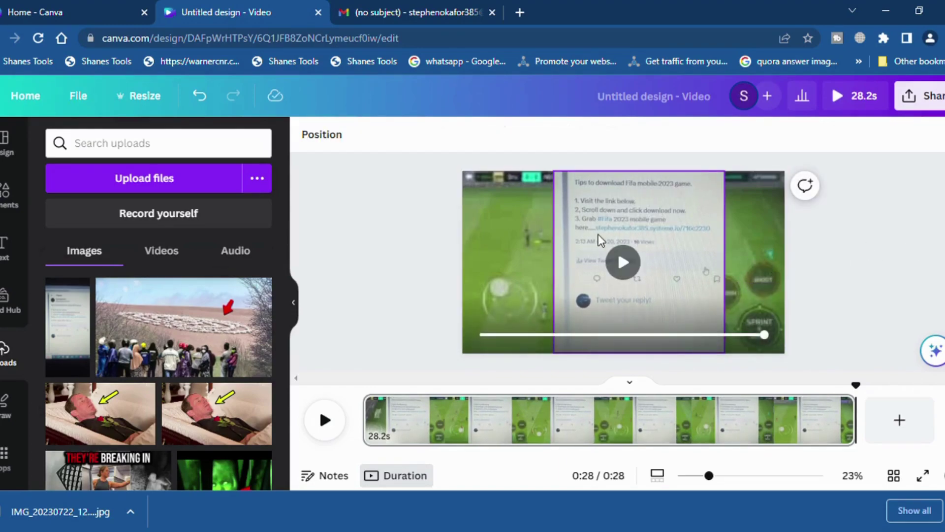
{"action": "left_click", "coordinate": [326, 421]}
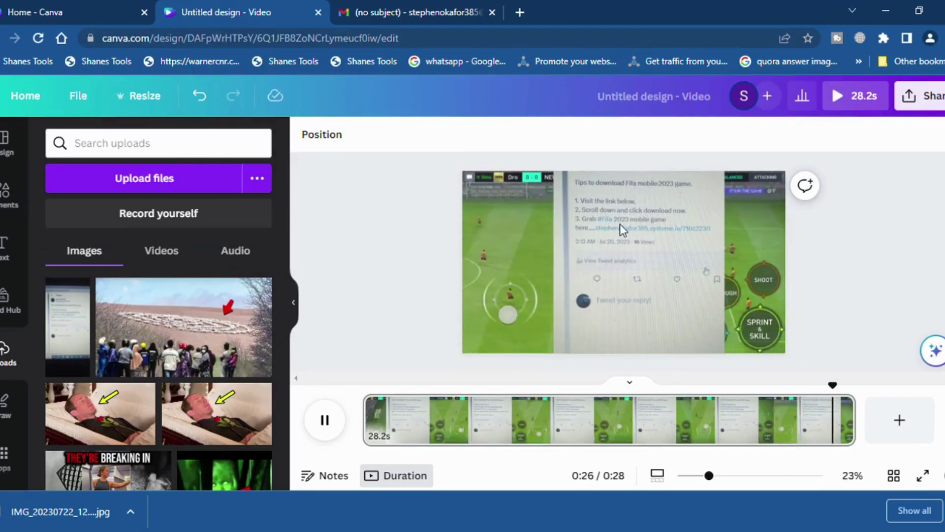
Download the design as a 1080p MP4 video from the Share menu
{"action": "left_click", "coordinate": [928, 98]}
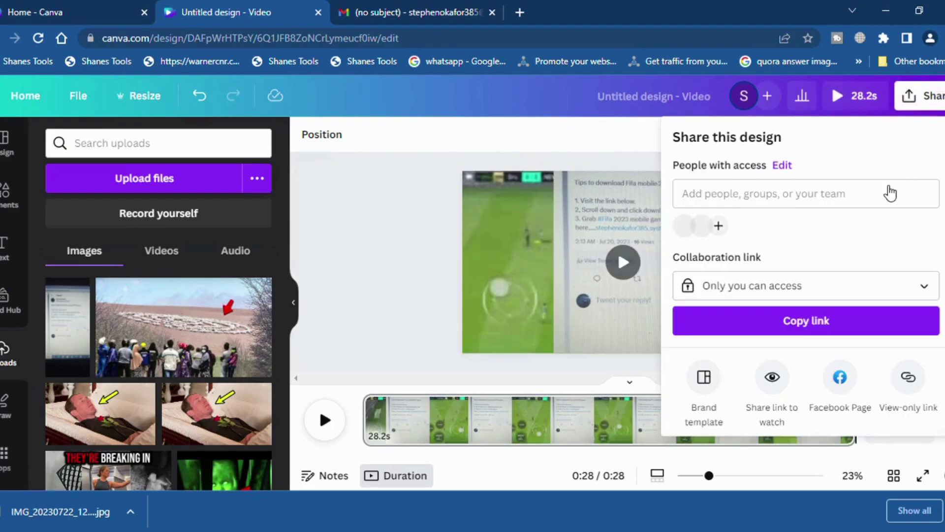
{"action": "scroll", "coordinate": [943, 263], "scroll_direction": "down", "scroll_amount": 3}
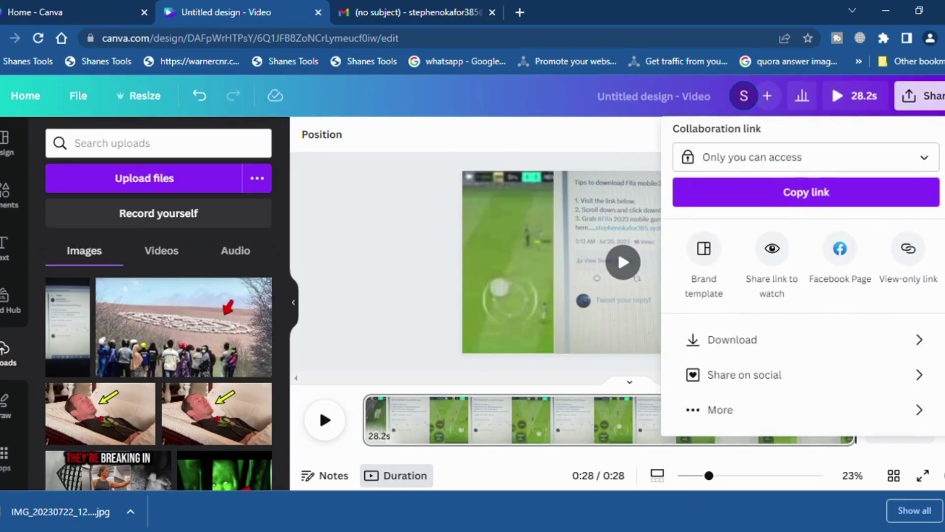
{"action": "left_click", "coordinate": [729, 341]}
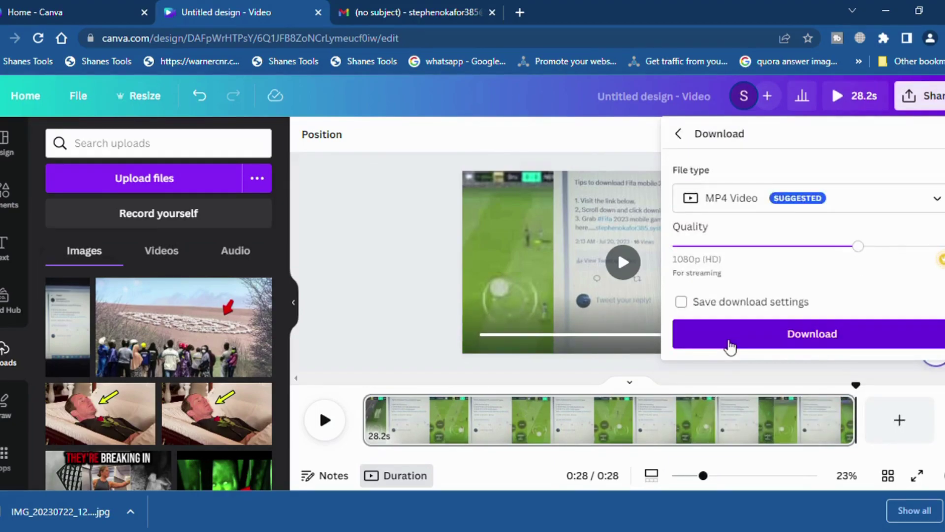
{"action": "left_click", "coordinate": [729, 346]}
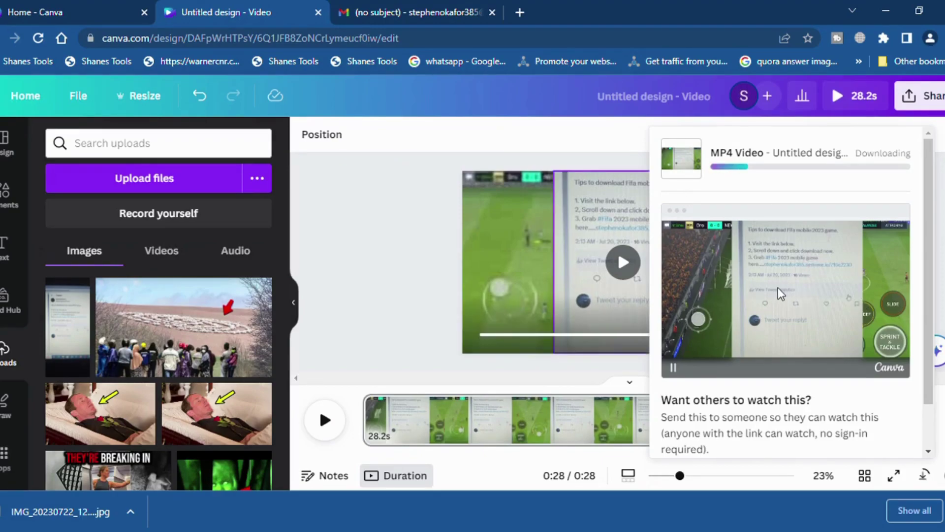
In a new tab, search Google for bensounds and open the Bensound website
{"action": "left_click", "coordinate": [518, 13]}
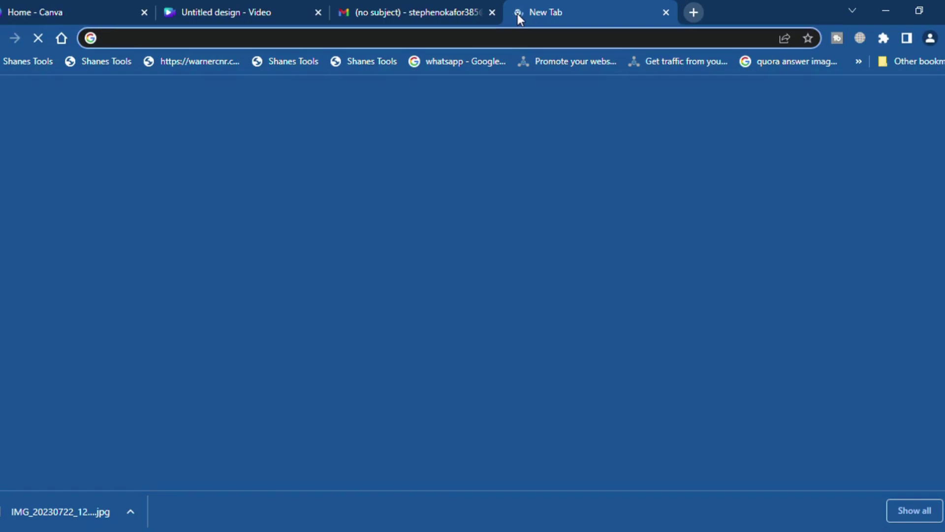
{"action": "type", "text": "ben"}
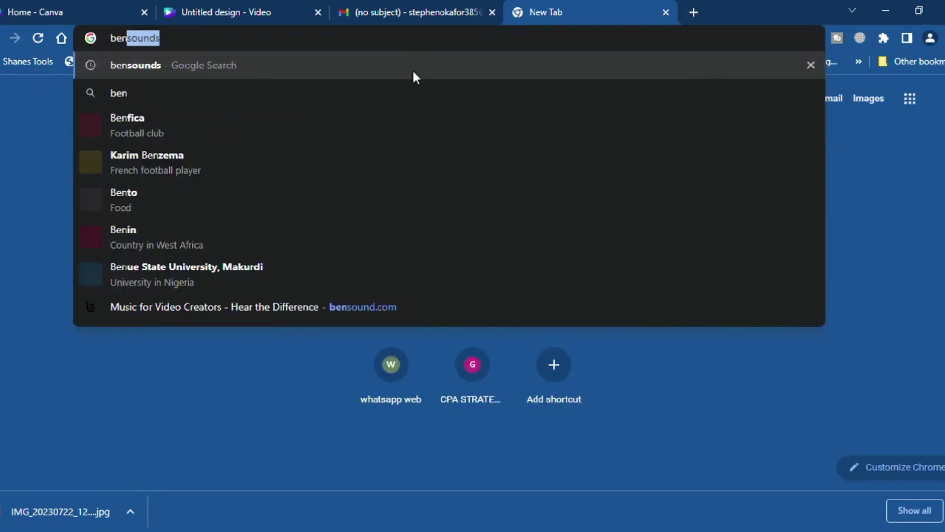
{"action": "left_click", "coordinate": [412, 69]}
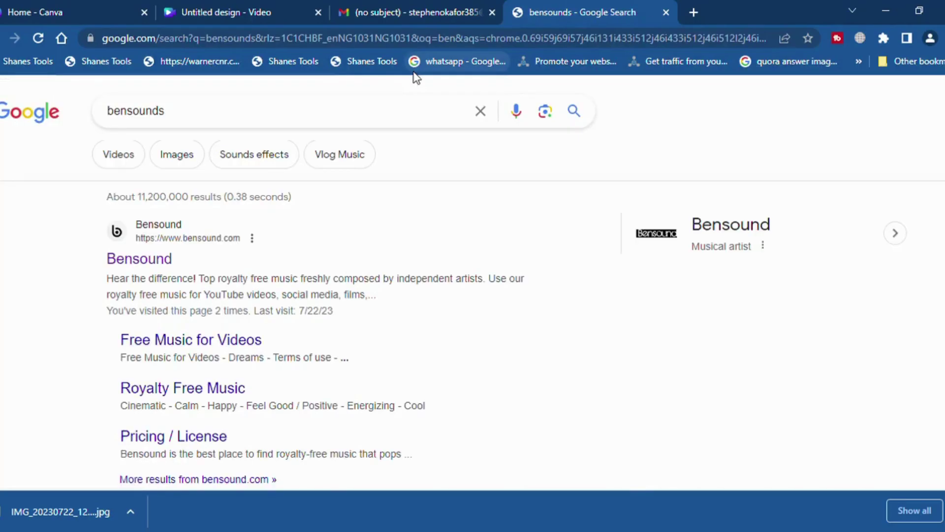
{"action": "left_click", "coordinate": [155, 261]}
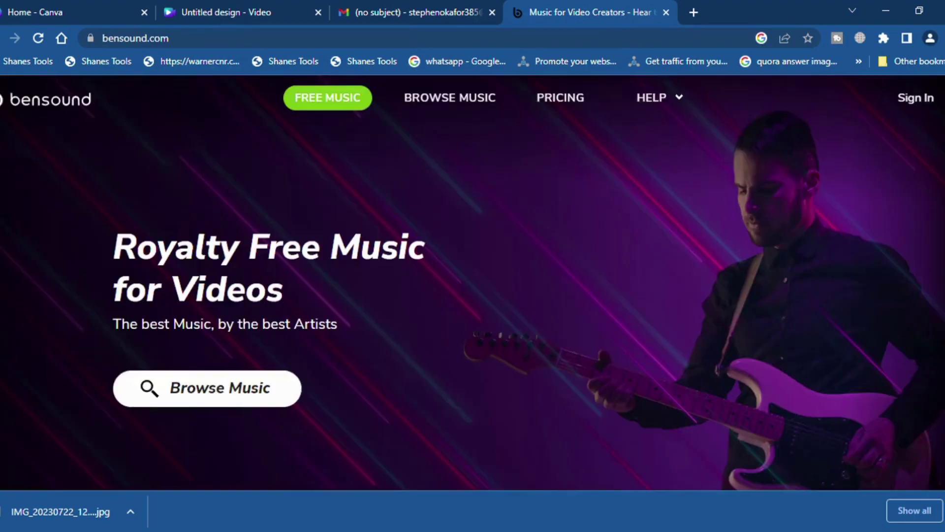
Browse Bensound's featured tracks, then return to the 'Untitled design - Video' tab
{"action": "scroll", "coordinate": [473, 284], "scroll_direction": "down", "scroll_amount": 12}
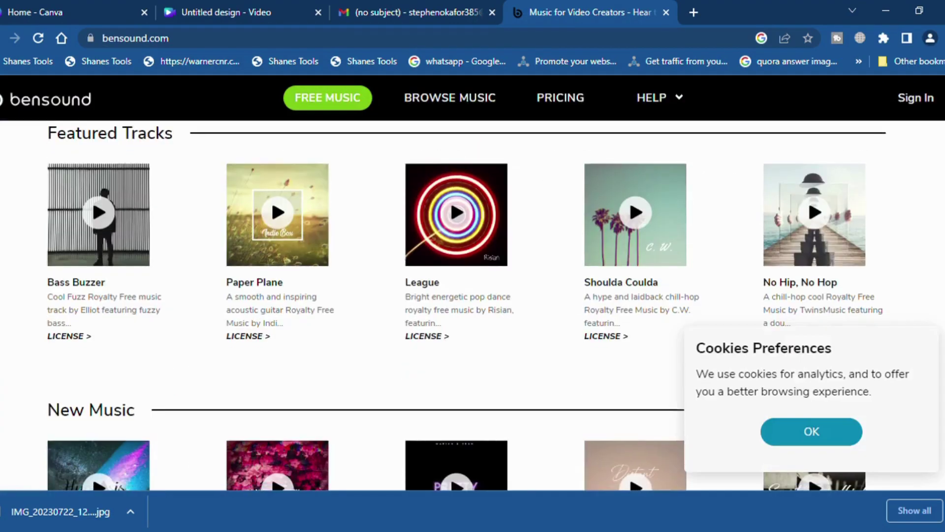
{"action": "scroll", "coordinate": [473, 283], "scroll_direction": "down", "scroll_amount": 6}
{"action": "scroll", "coordinate": [472, 283], "scroll_direction": "down", "scroll_amount": 5}
{"action": "scroll", "coordinate": [473, 283], "scroll_direction": "up", "scroll_amount": 7}
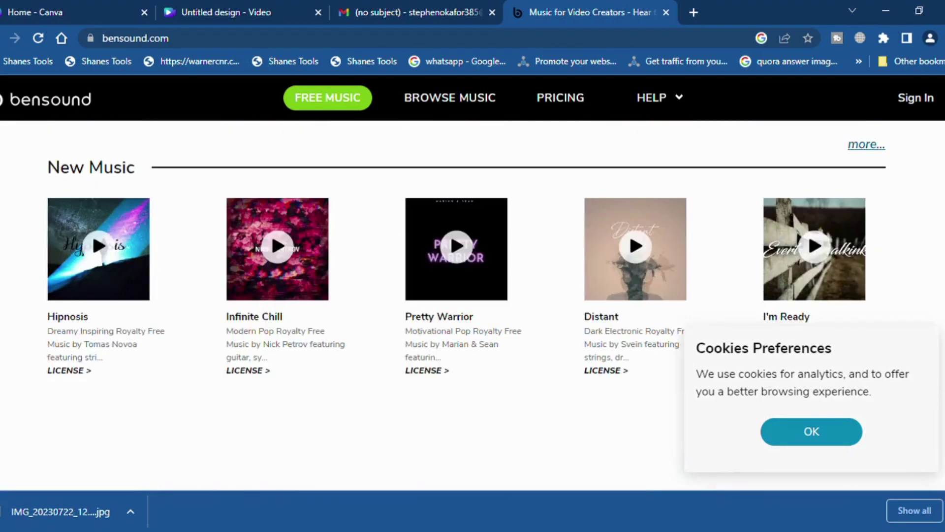
{"action": "scroll", "coordinate": [472, 283], "scroll_direction": "down", "scroll_amount": 6}
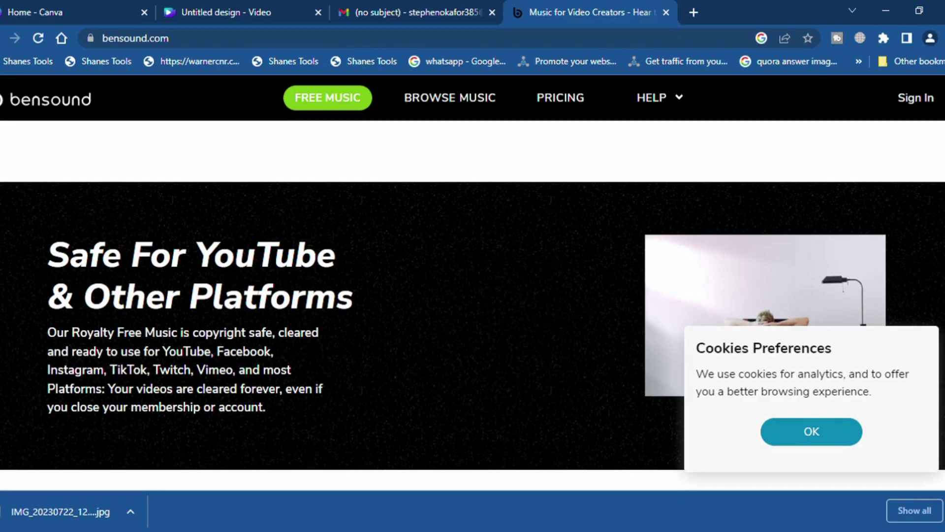
{"action": "scroll", "coordinate": [472, 306], "scroll_direction": "down", "scroll_amount": 5}
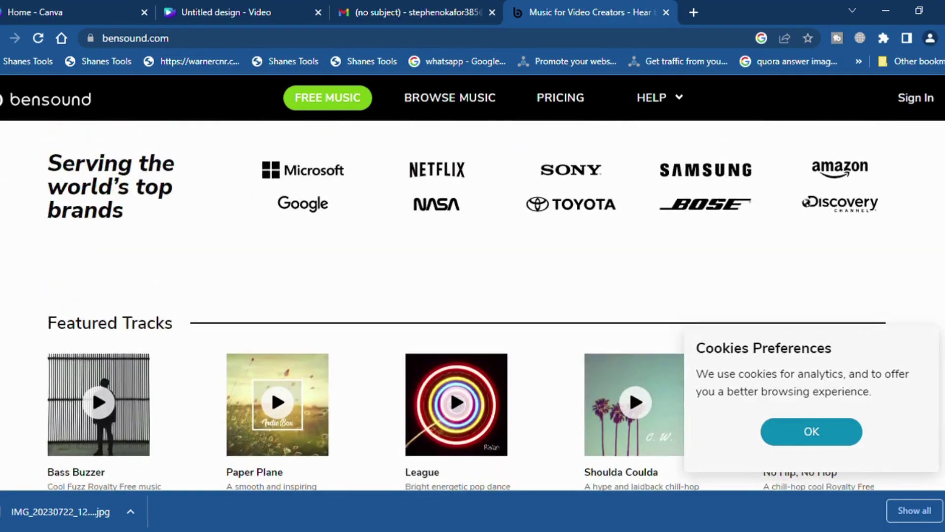
{"action": "left_click", "coordinate": [223, 7]}
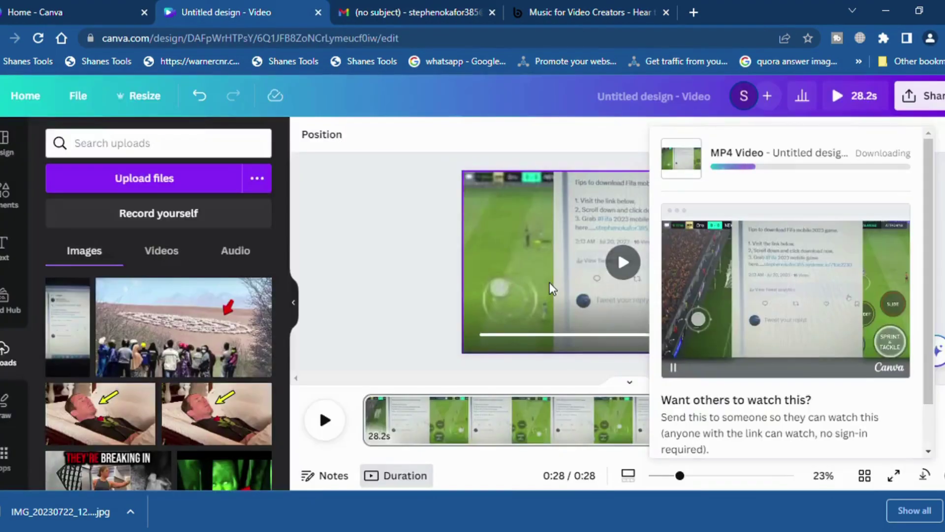